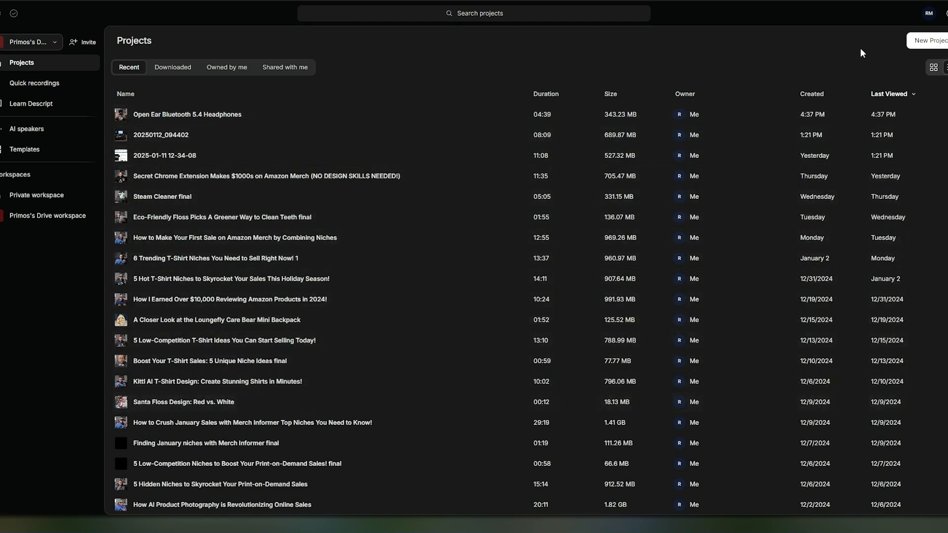
Create a new project and import the video file "6 Trending T-Shirt Niches You Need to Sell Right Now! 1.mp4"
click(931, 44)
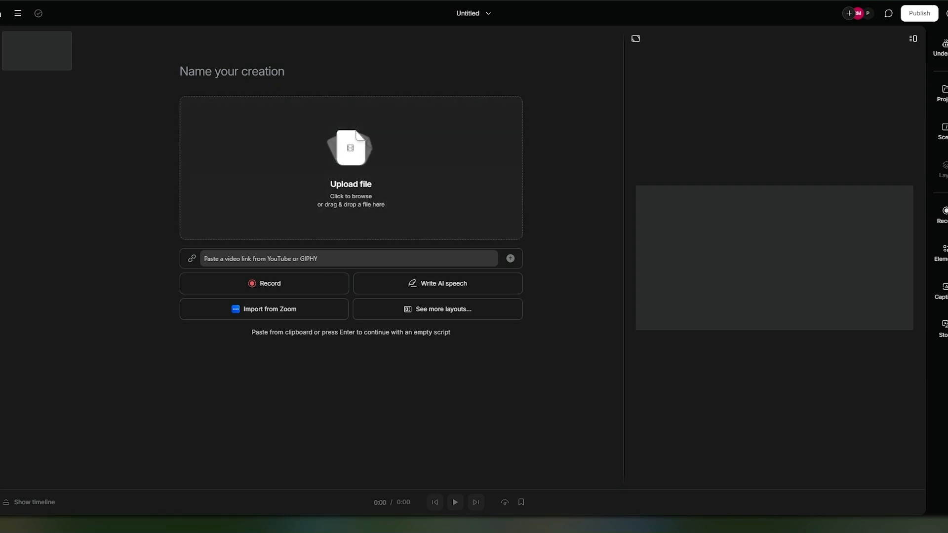
right_click(523, 525)
click(588, 366)
drag(0, 197, 501, 173)
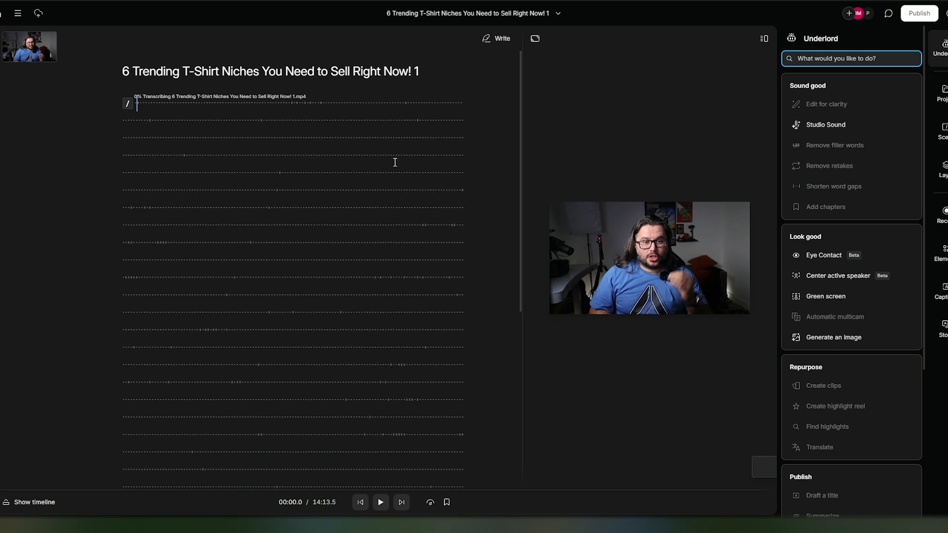
Look through the opening paragraphs of the transcript and examine the underlined filler words
scroll(355, 383, down, 5)
scroll(356, 375, up, 5)
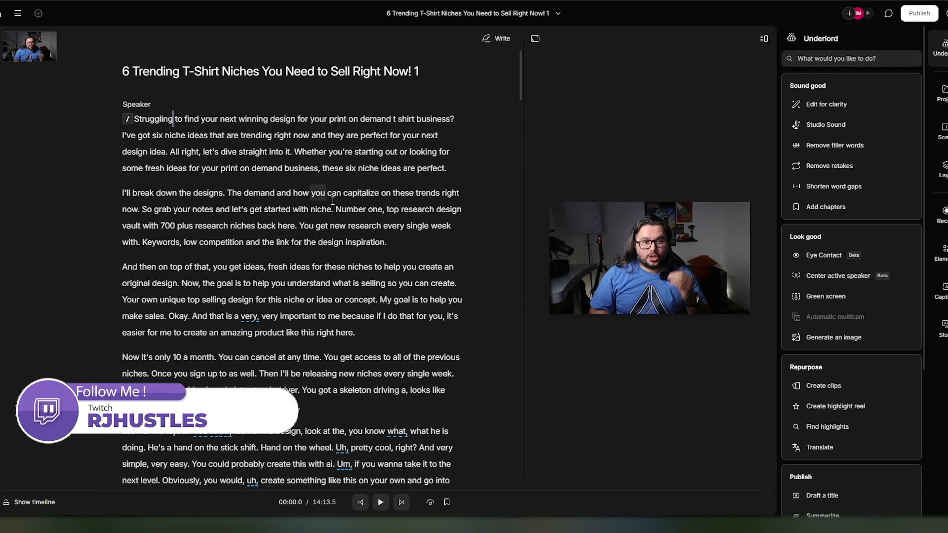
scroll(316, 287, down, 1)
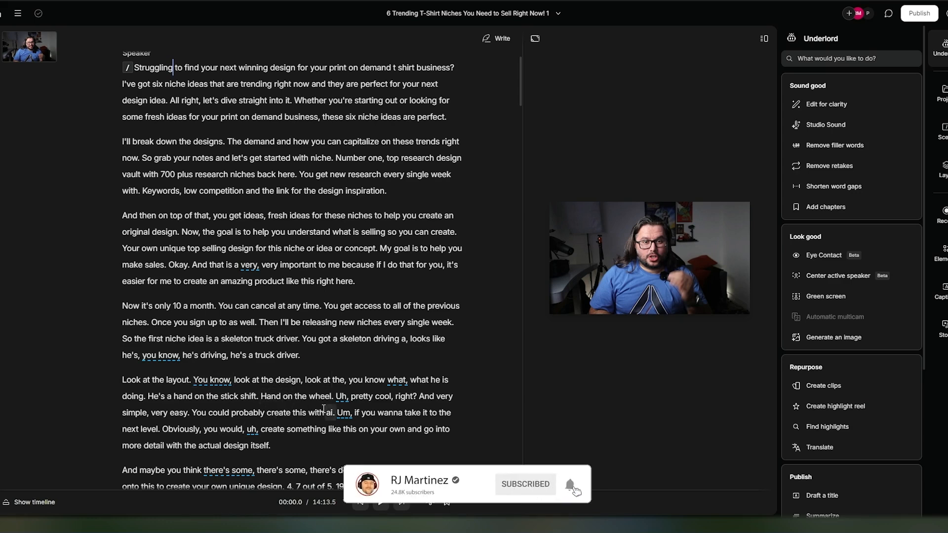
scroll(321, 408, up, 1)
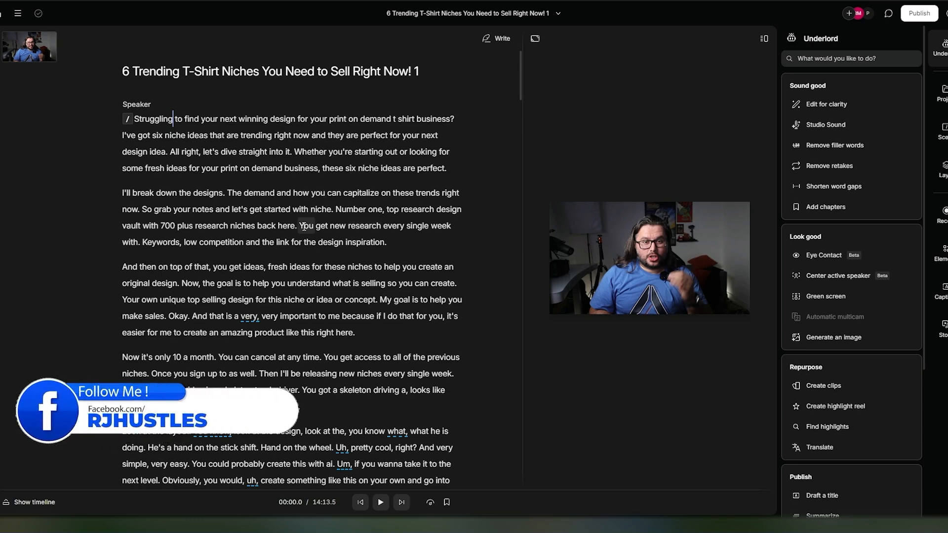
scroll(311, 223, down, 3)
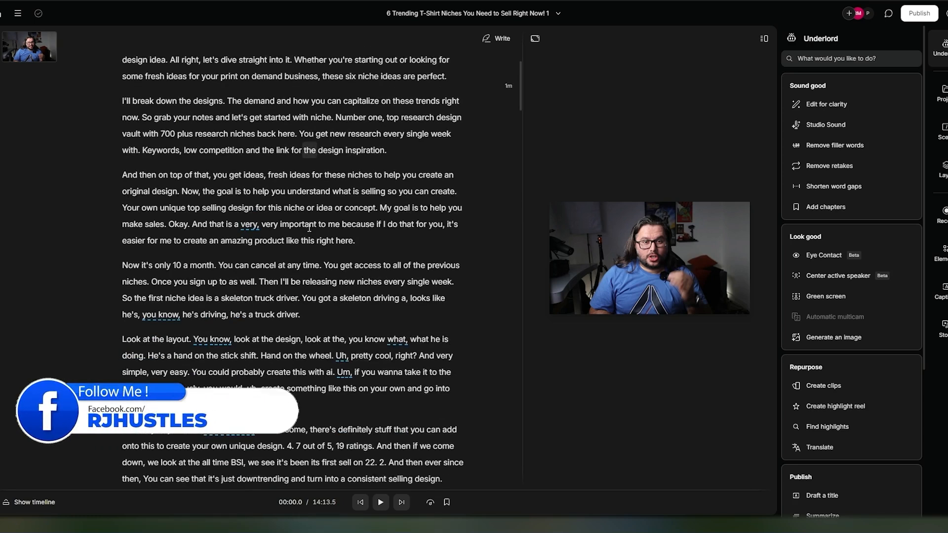
scroll(341, 348, down, 1)
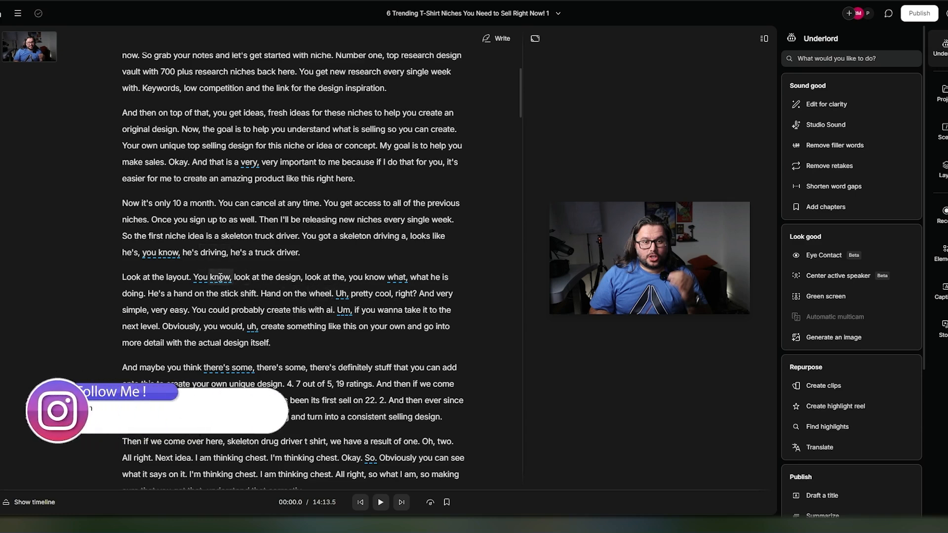
Find all filler words in the transcript, play the "Look at the layout" passage, and delete every filler word
right_click(220, 279)
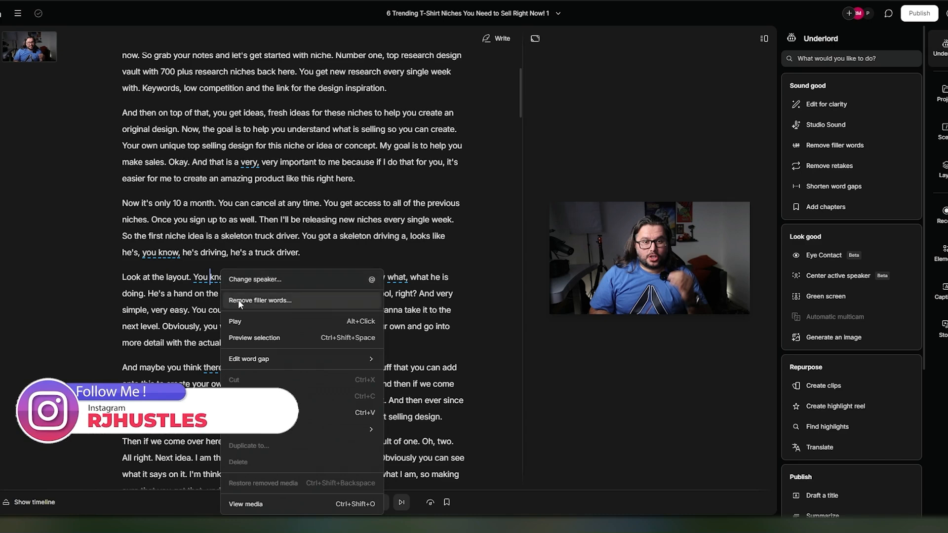
click(328, 303)
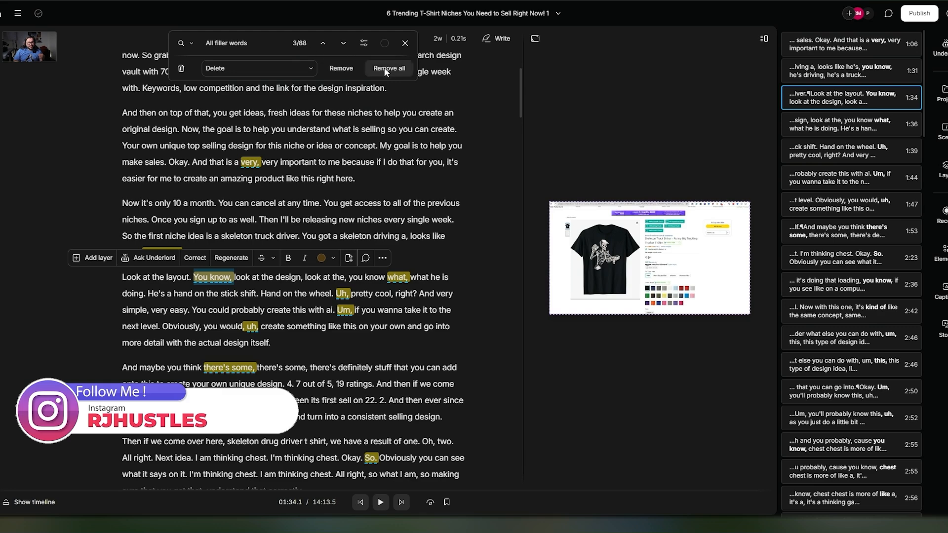
click(178, 277)
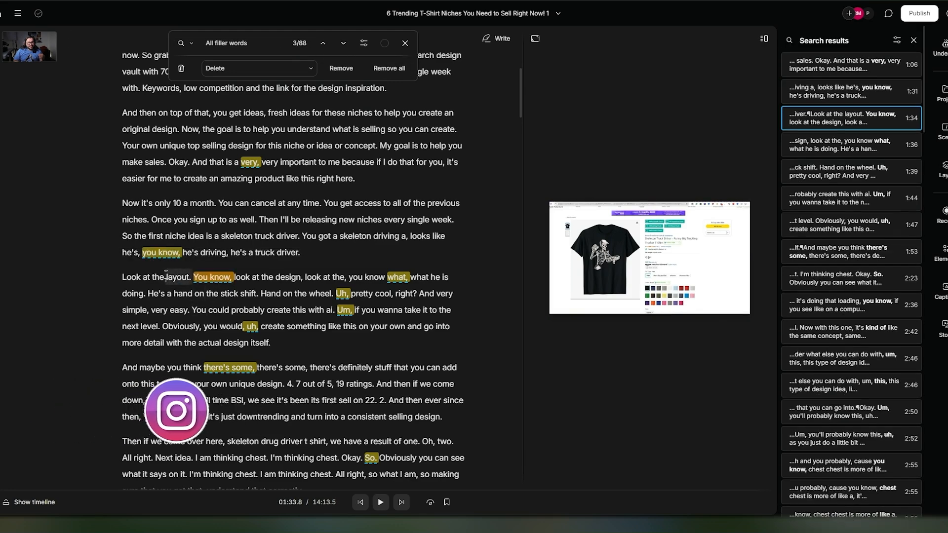
key(space)
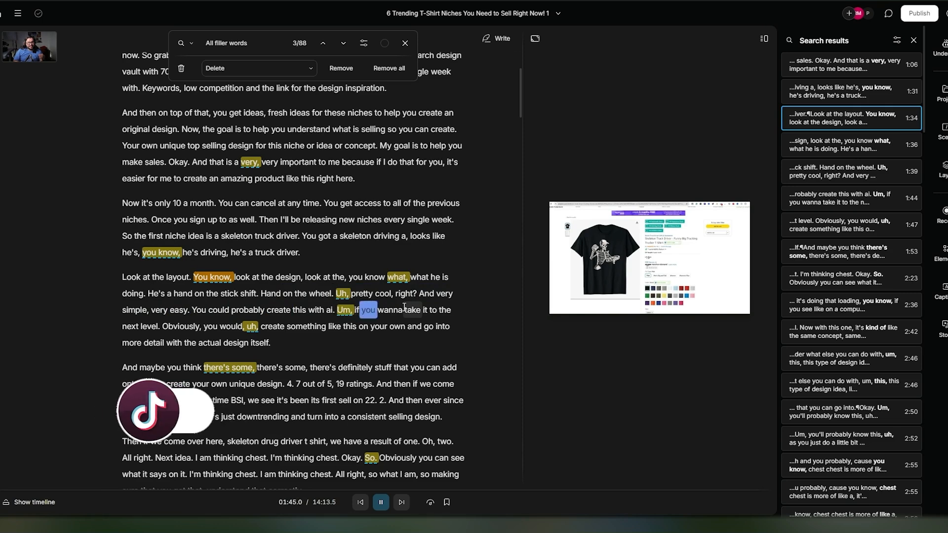
key(space)
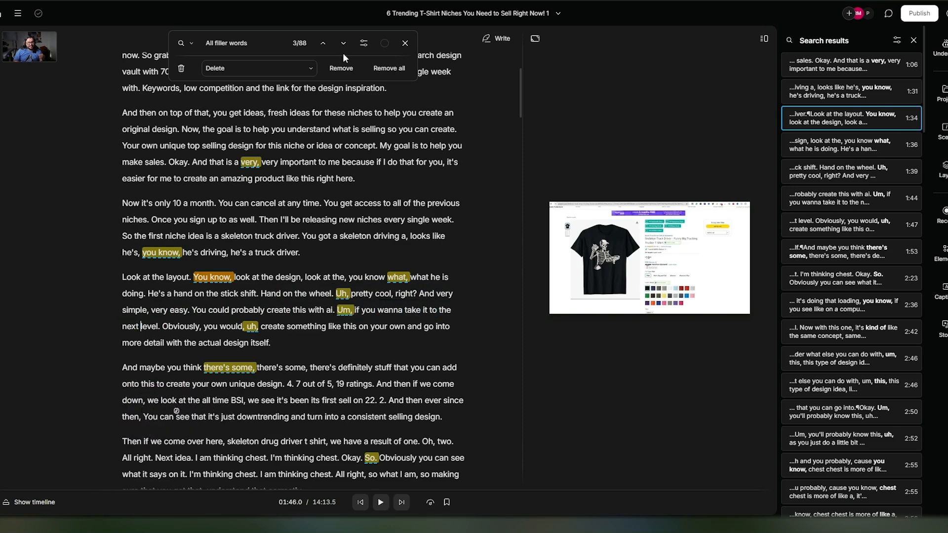
click(388, 67)
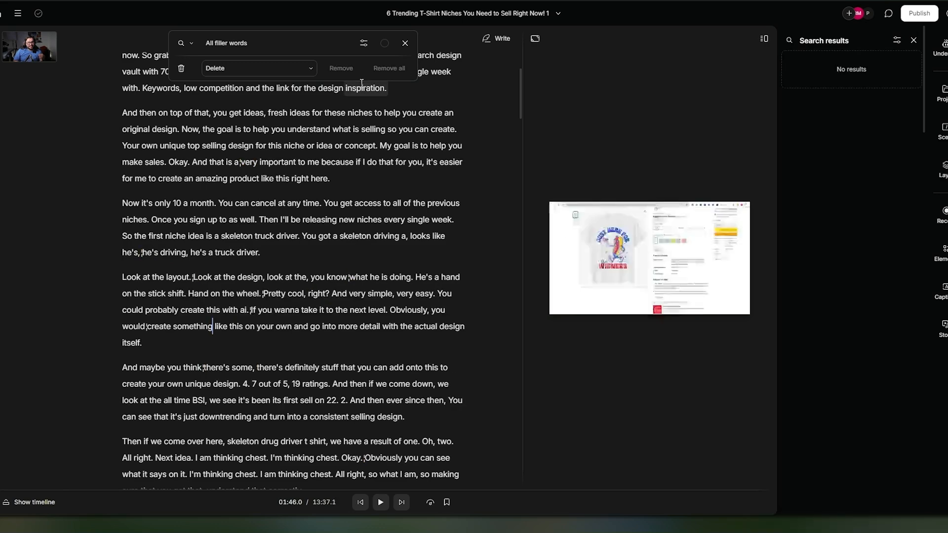
Play back the skeleton truck driver passage to check the cuts, and close the filler word search
click(167, 235)
key(space)
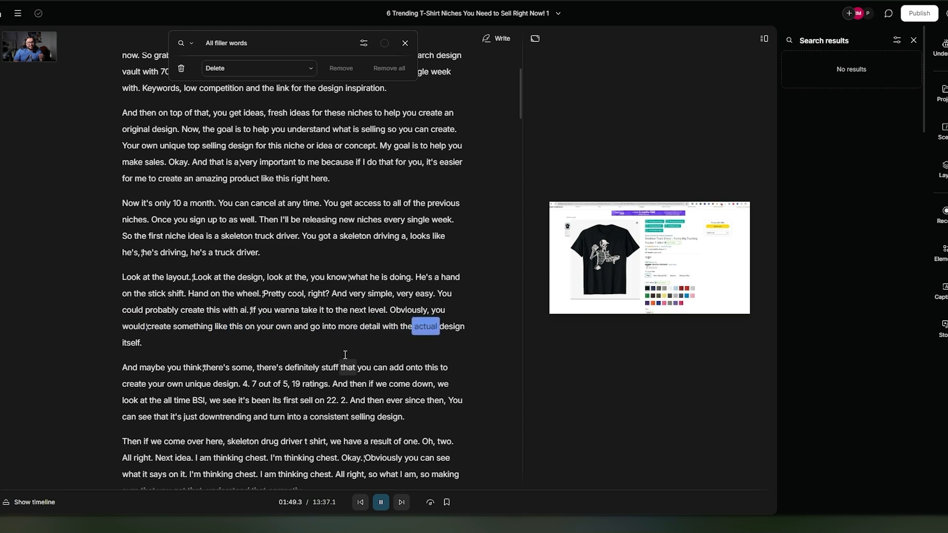
key(space)
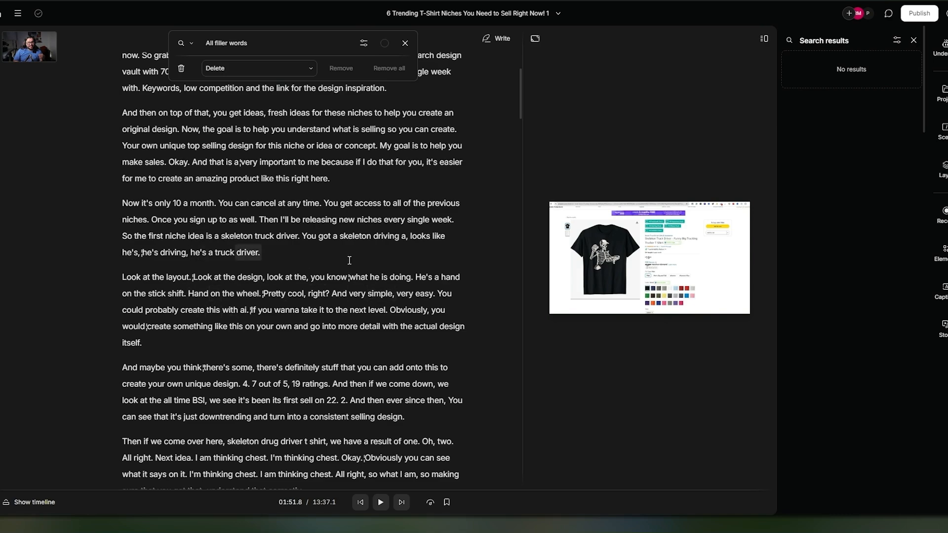
click(405, 43)
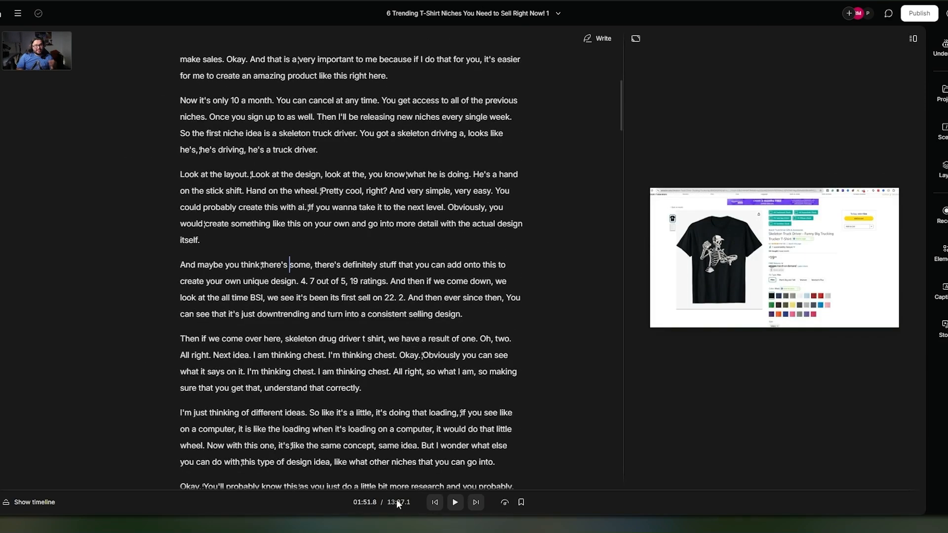
Examine the cut marks further down the transcript and the video preview at several points in the introduction
scroll(458, 248, down, 7)
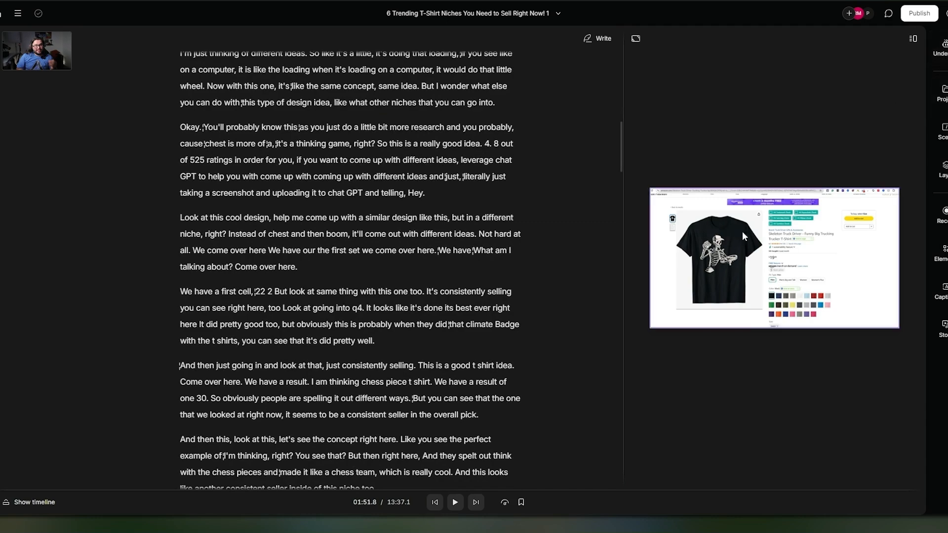
click(381, 147)
scroll(360, 221, up, 12)
click(299, 120)
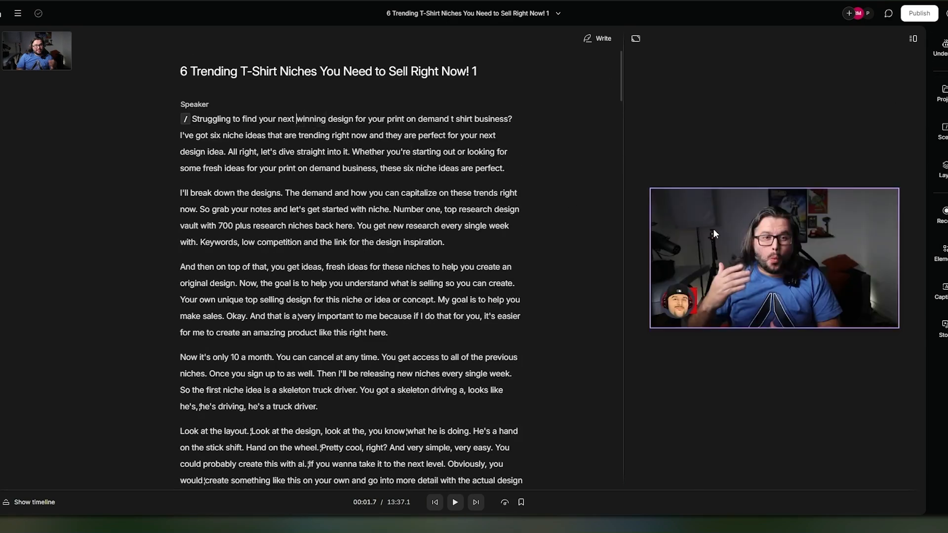
click(389, 226)
click(327, 152)
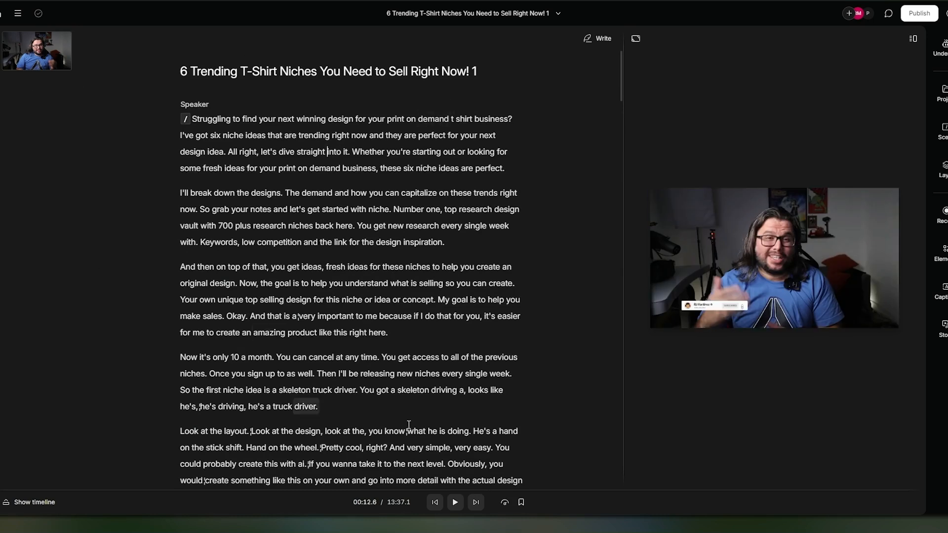
Show the timeline and run Edit for clarity on the script at medium intensity
click(35, 503)
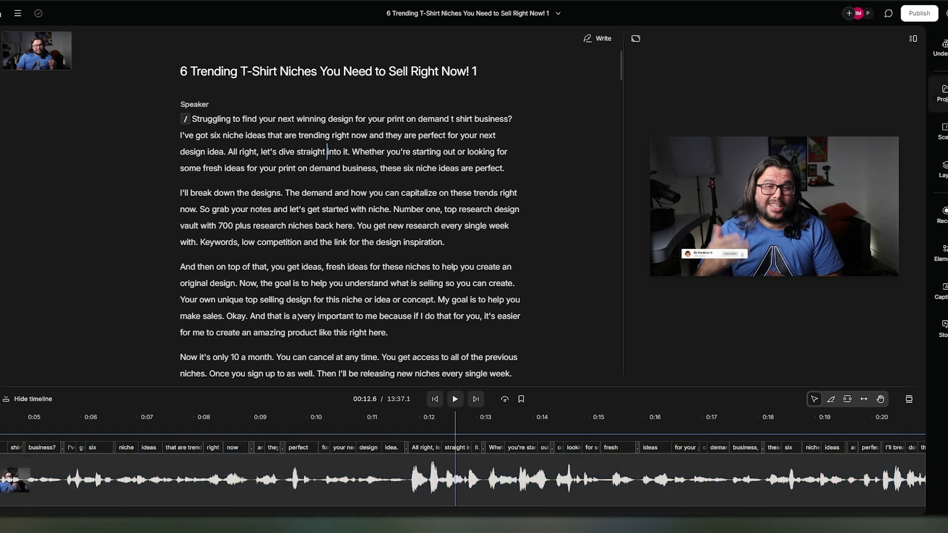
click(941, 47)
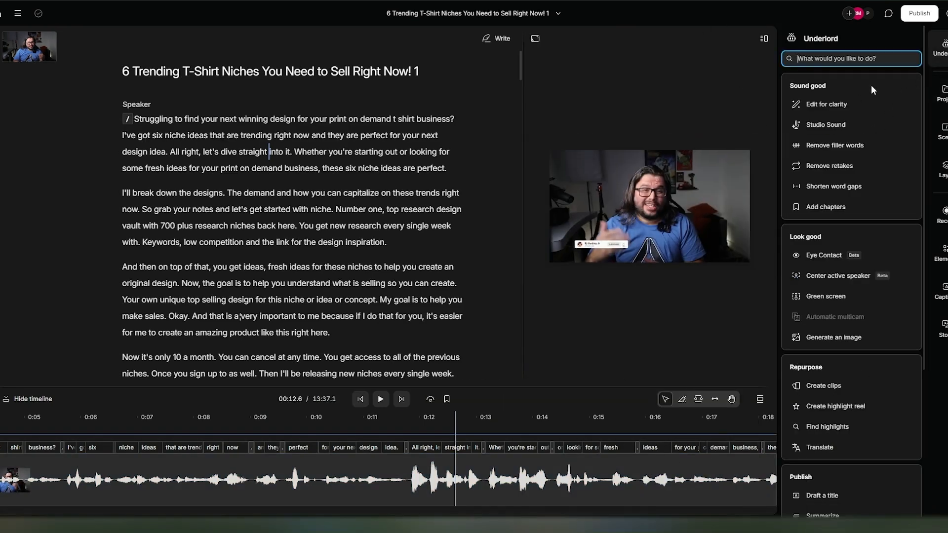
click(823, 106)
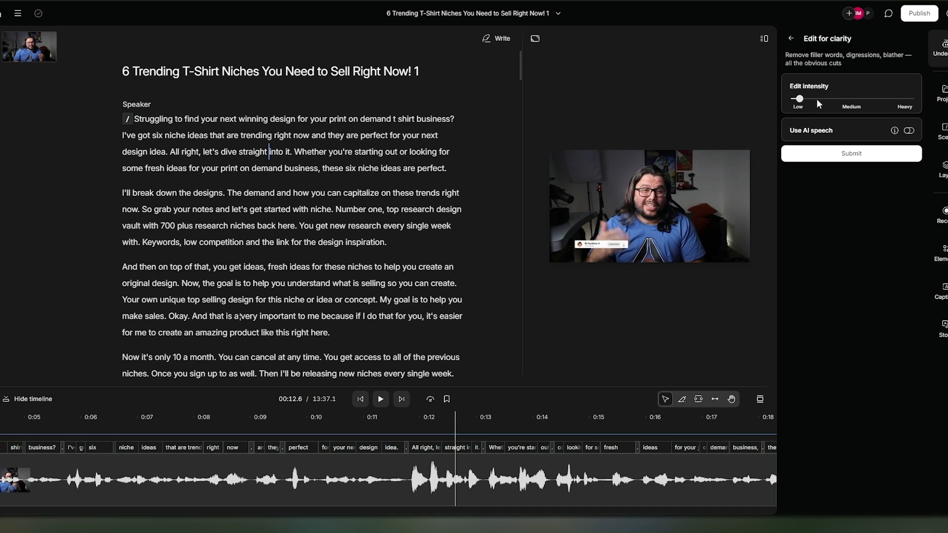
drag(906, 98, 853, 99)
click(841, 159)
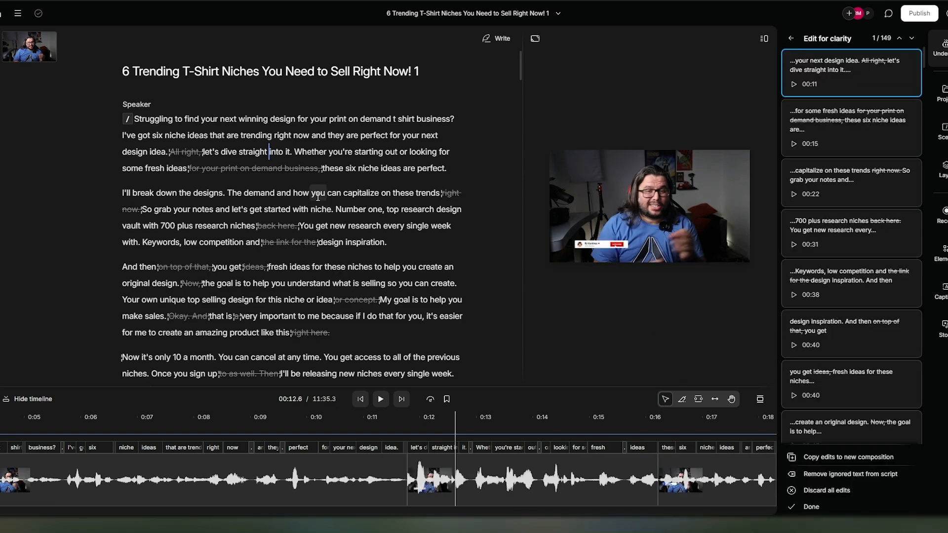
Play the passage around the suggested cut of "All right," and accept that edit
click(123, 151)
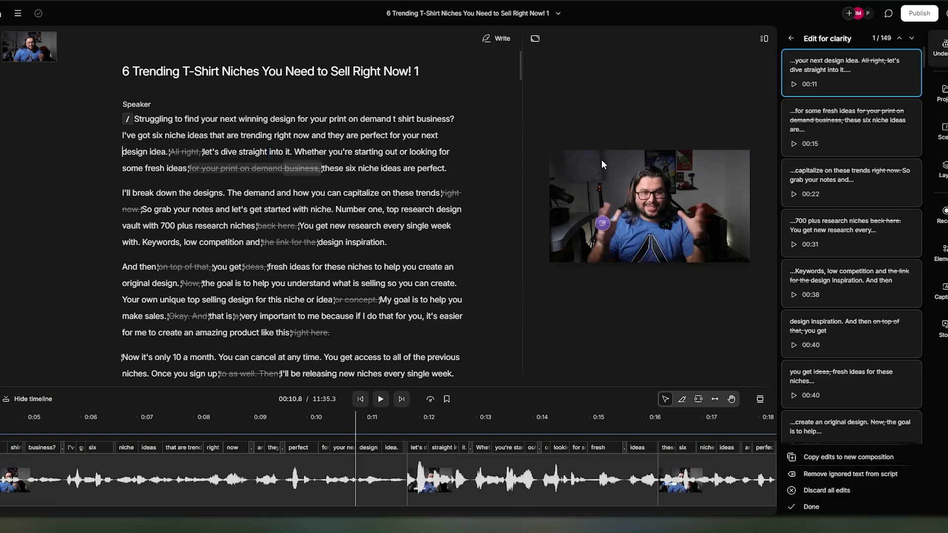
key(space)
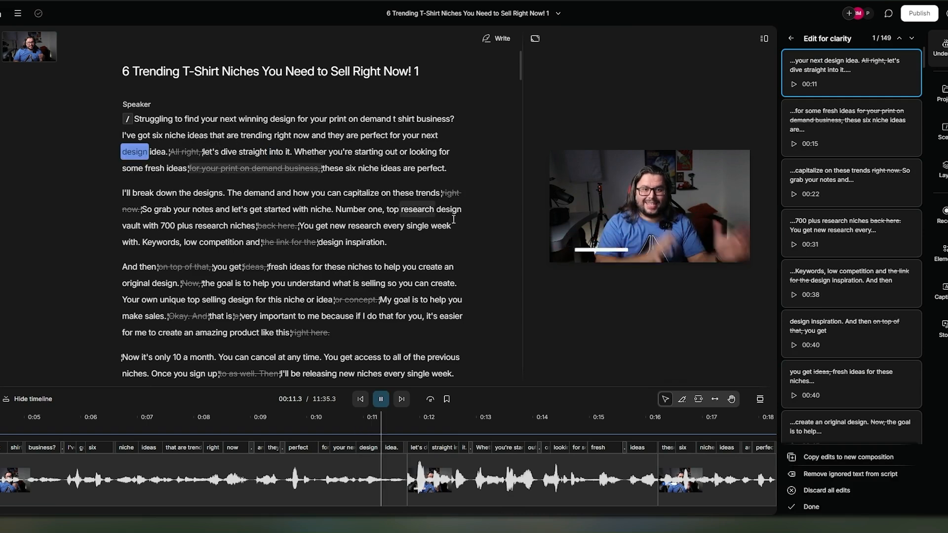
key(space)
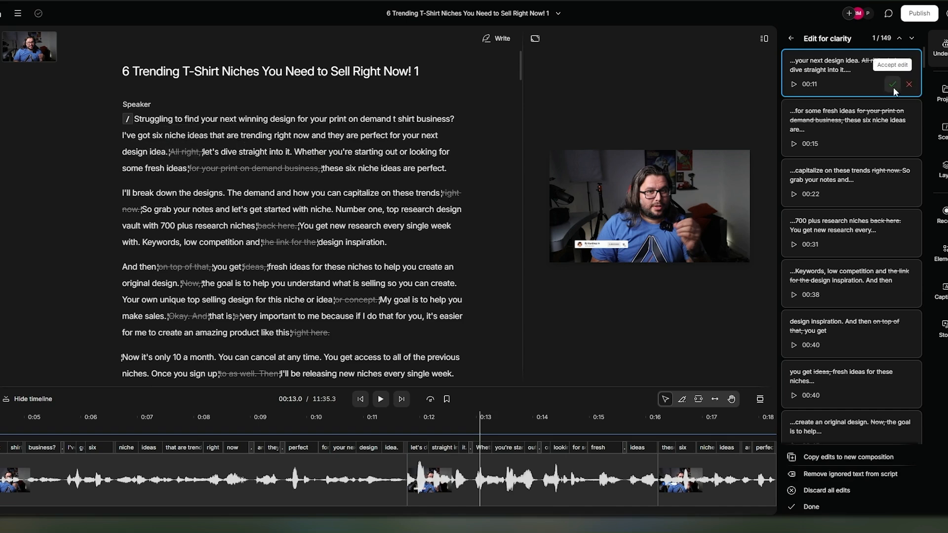
click(894, 85)
Play from "Let's dive straight into it" through the suggested cut of "for your print on demand business,"
key(space)
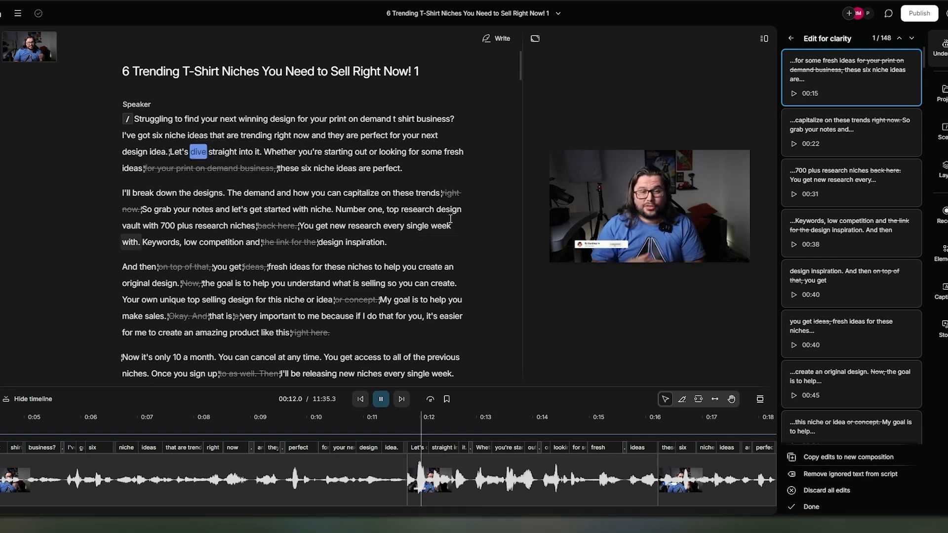
key(space)
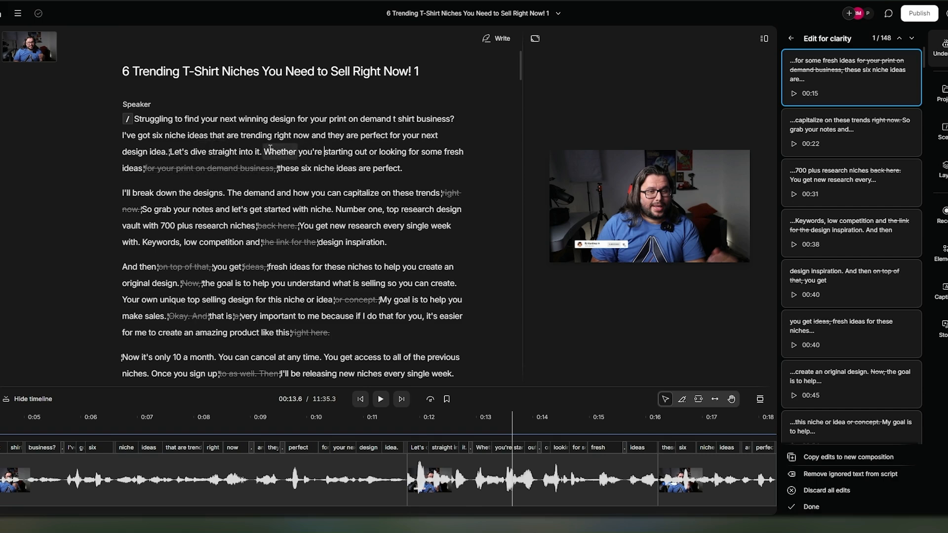
key(space)
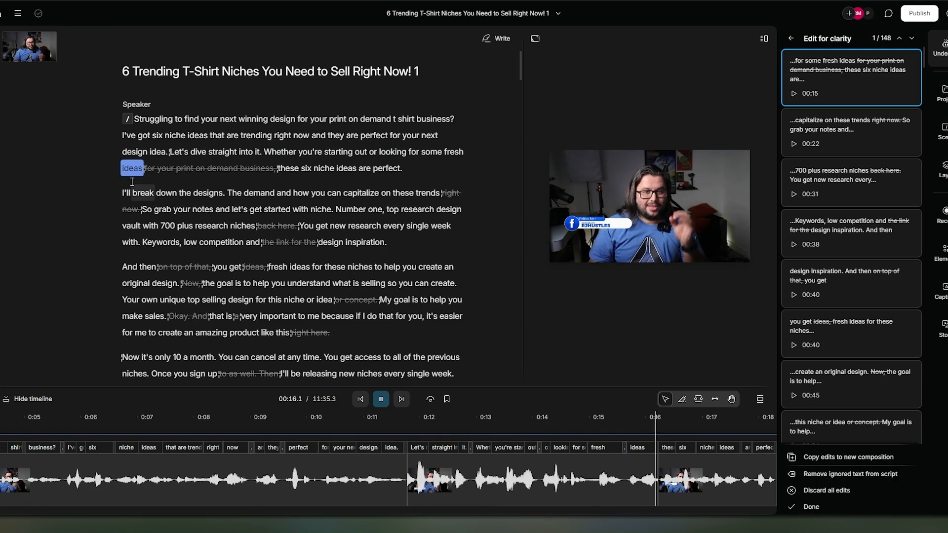
key(space)
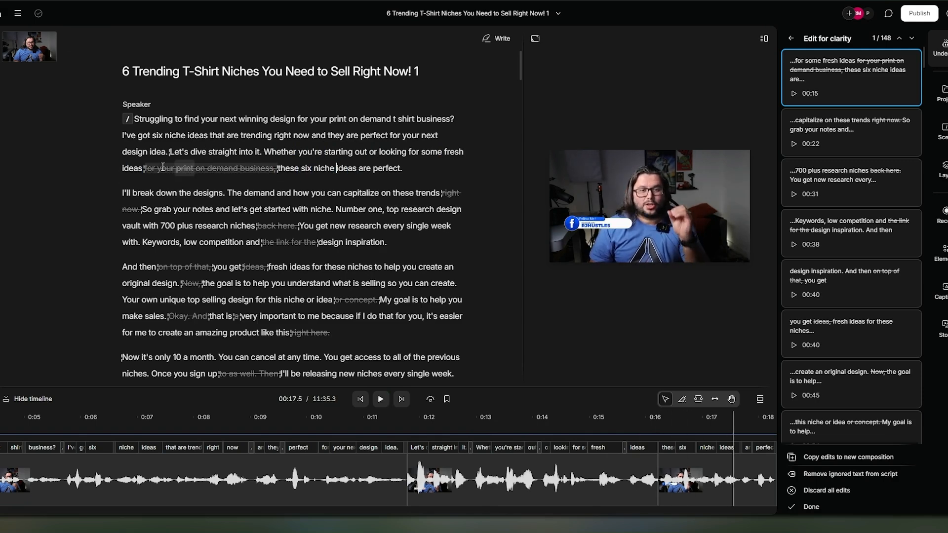
Restore the ignored phrase "for your print on demand business," and play the sentence with it included
mouse_move(161, 171)
click(201, 154)
key(space)
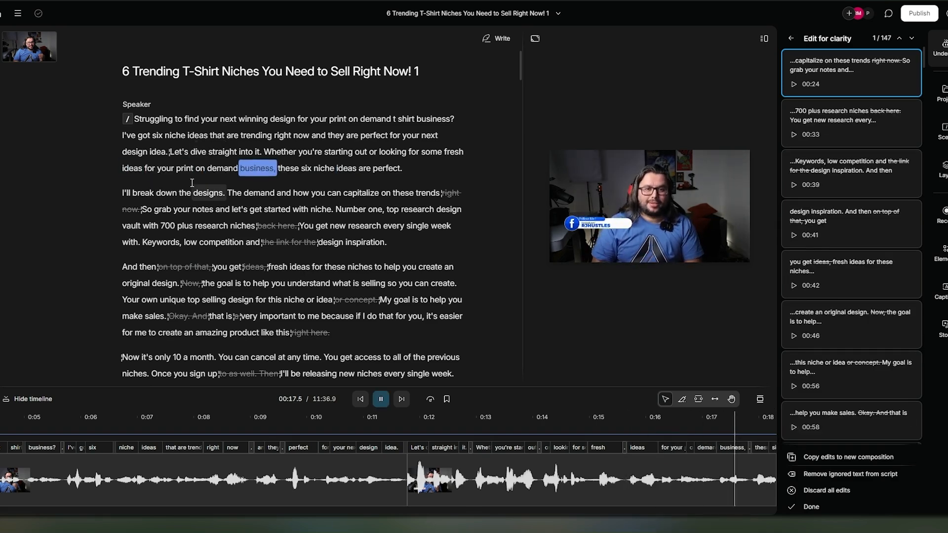
click(453, 151)
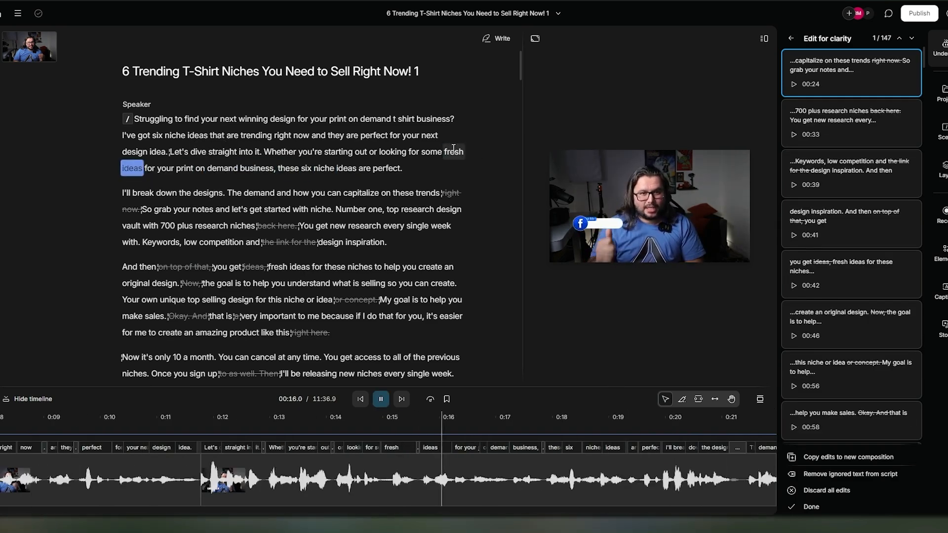
key(space)
Undo the restoration of "for your print on demand business," and replay the sentence from "ideas"
click(18, 13)
mouse_move(34, 79)
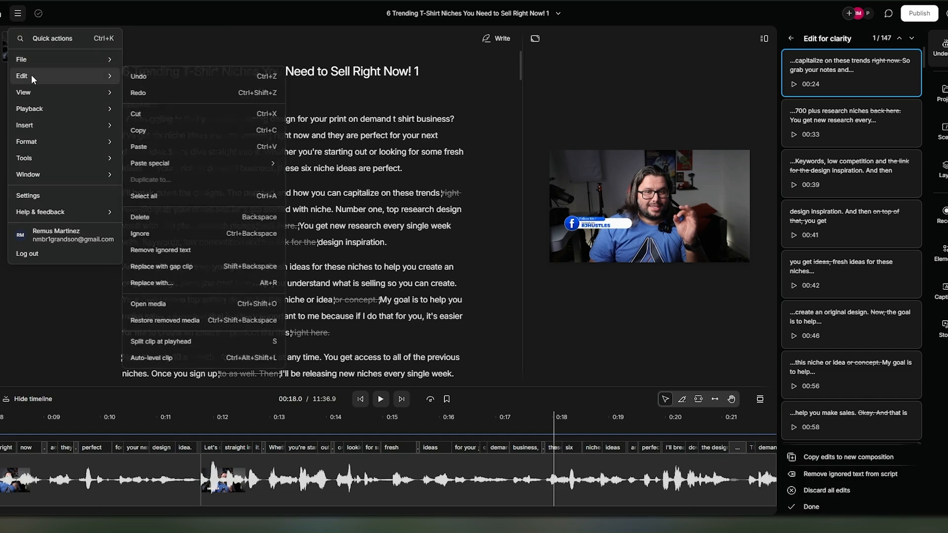
click(176, 77)
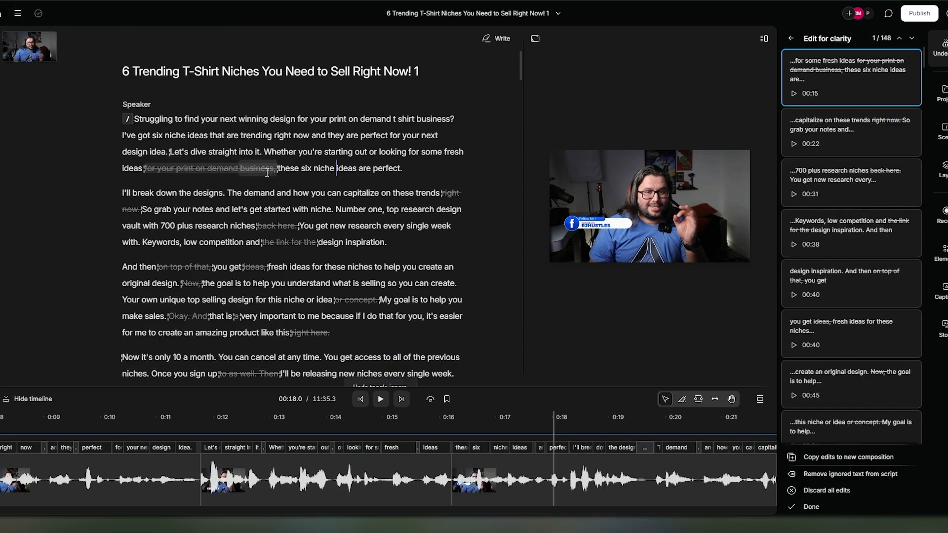
click(130, 168)
key(space)
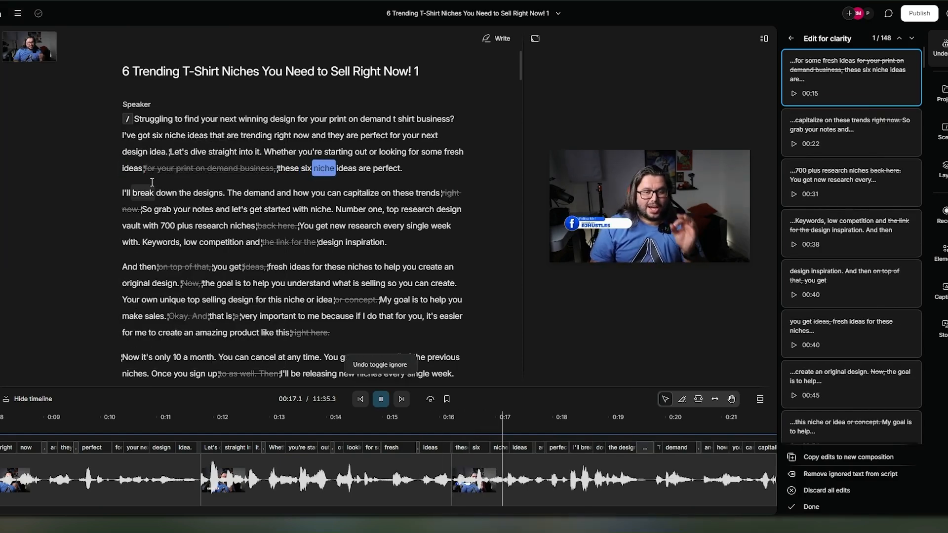
Finish listening to the sentence "these six niche ideas are perfect." and accept the suggested cut of "for your print on demand business,"
click(413, 152)
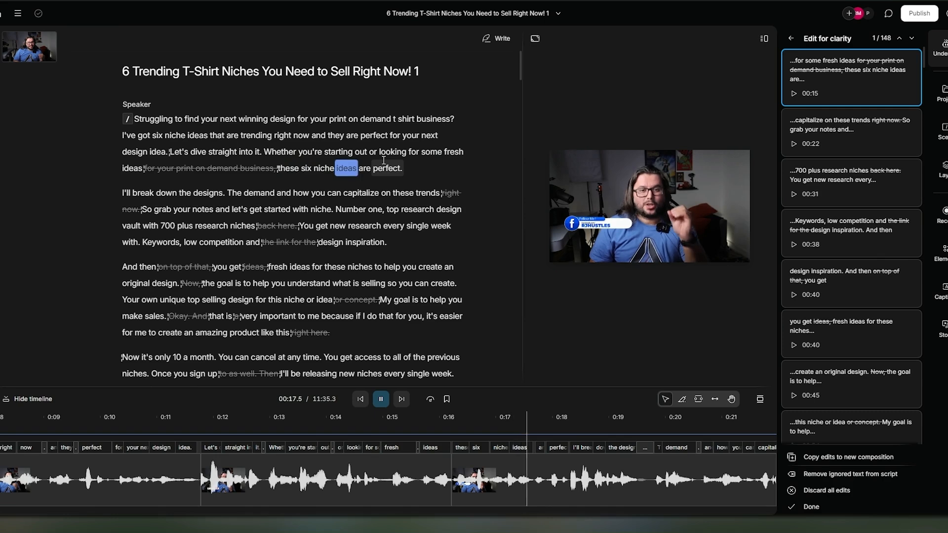
key(space)
mouse_move(269, 159)
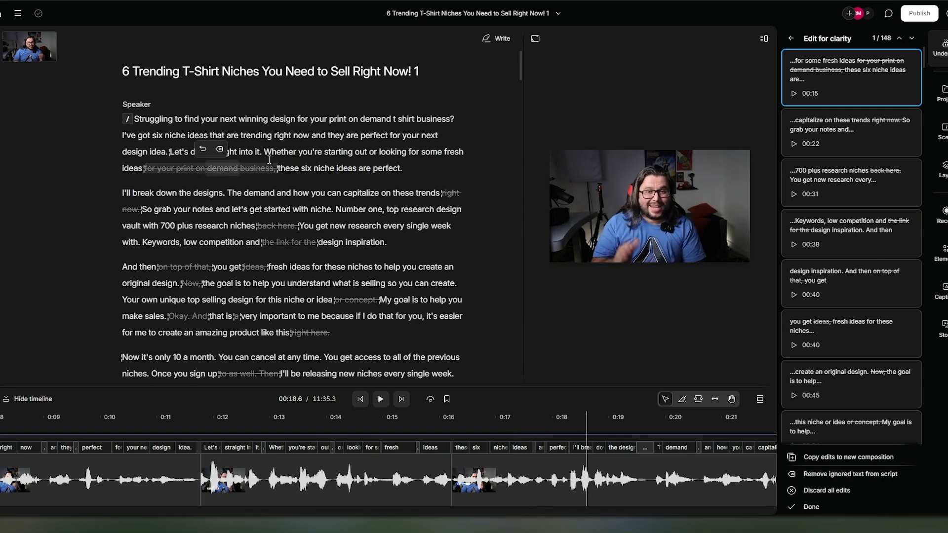
click(893, 95)
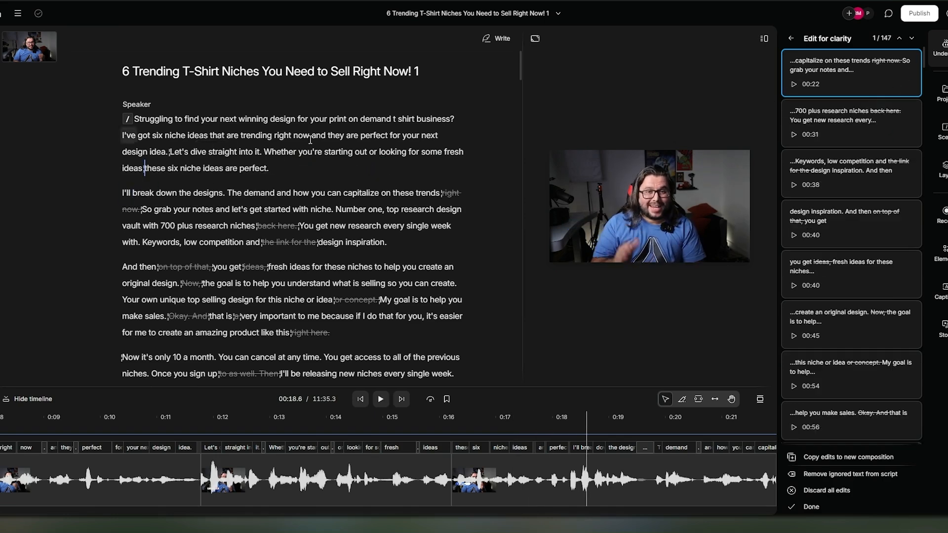
Undo the accepted cut of "for your print on demand business,"
click(416, 193)
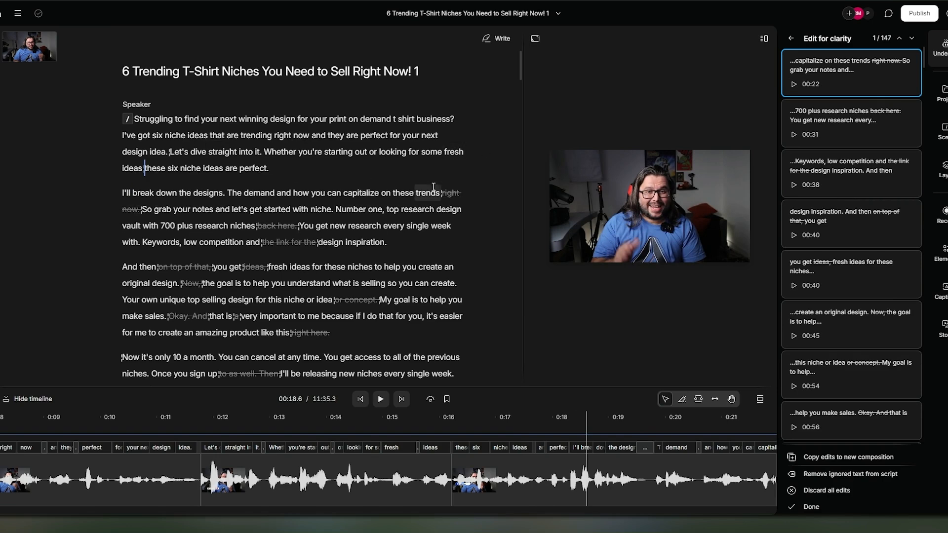
click(16, 13)
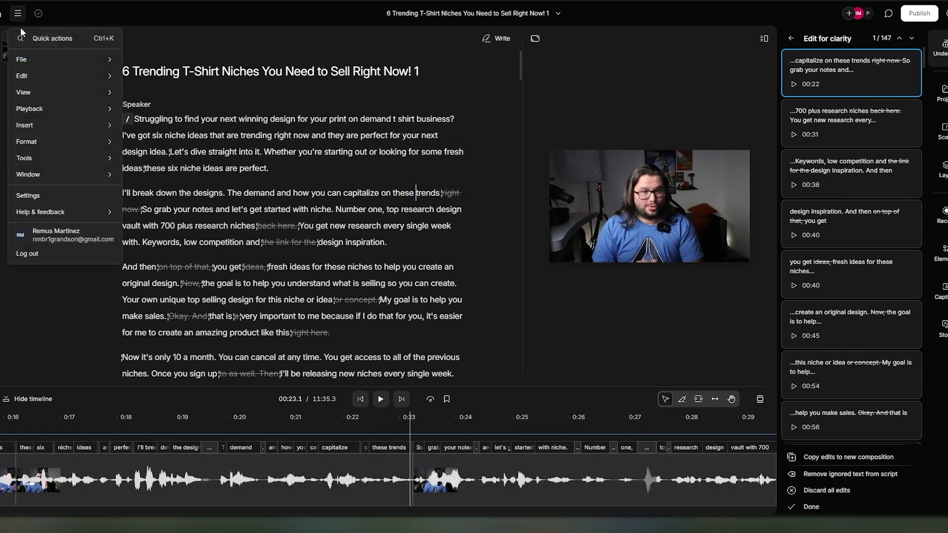
click(309, 169)
key(ctrl+z)
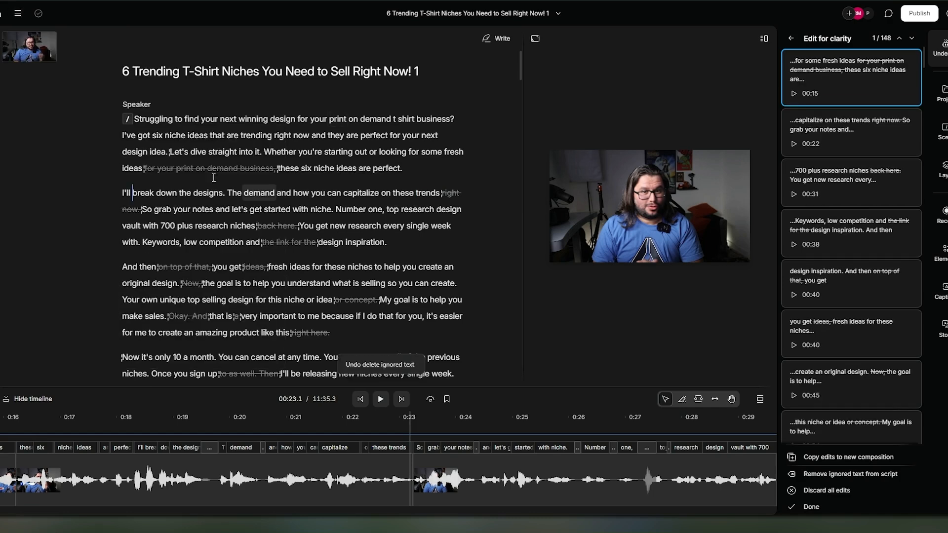
Play from "capitalize on these trends" through the suggested cut of "right now."
key(space)
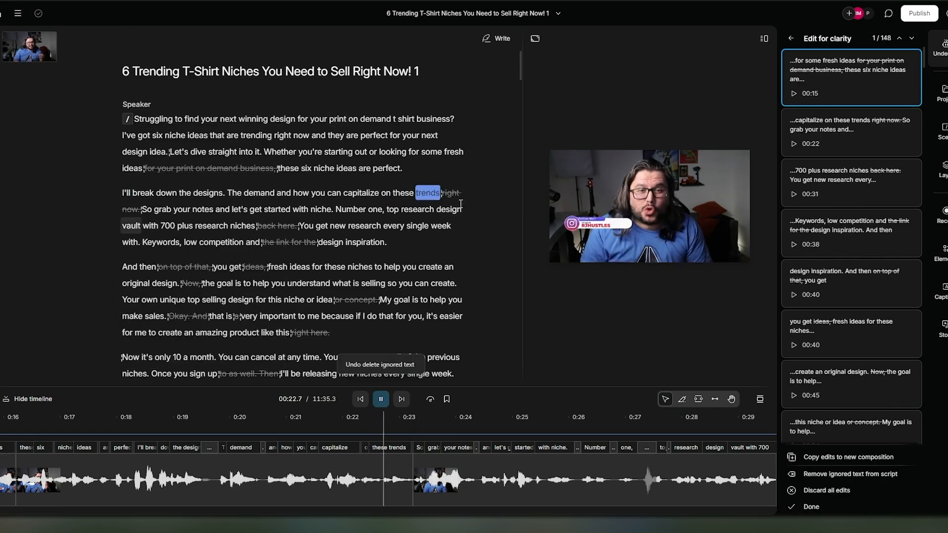
click(349, 194)
key(space)
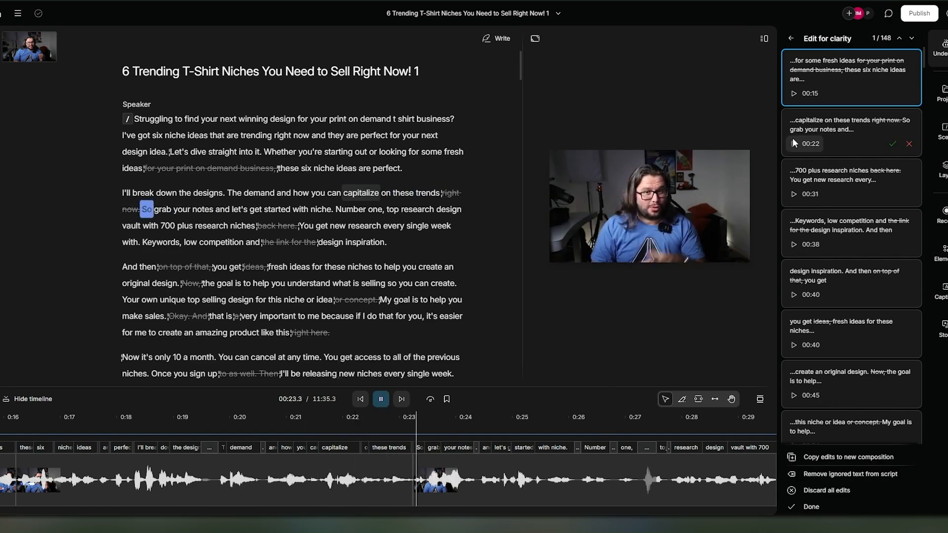
key(space)
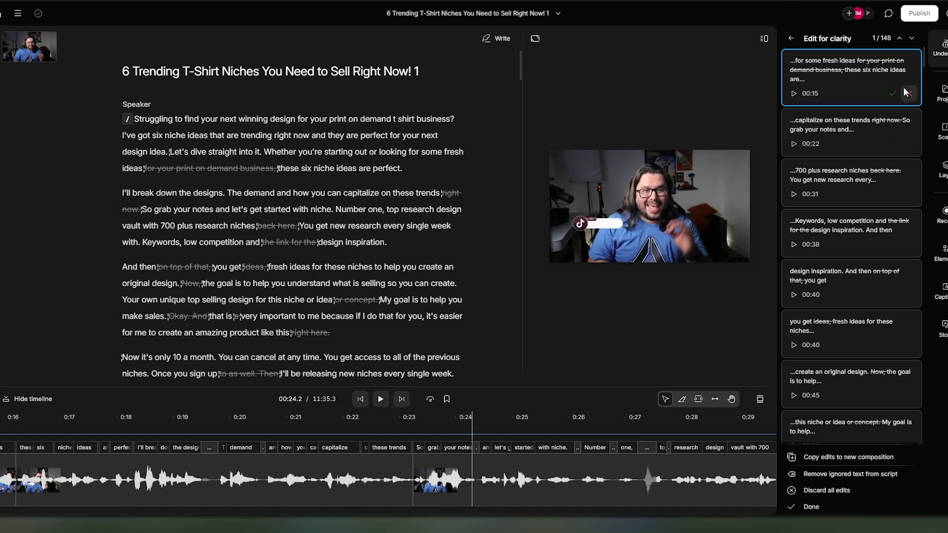
Restore the ignored phrase "right now." after "capitalize on these trends" and play the passage with it included
right_click(448, 193)
click(449, 193)
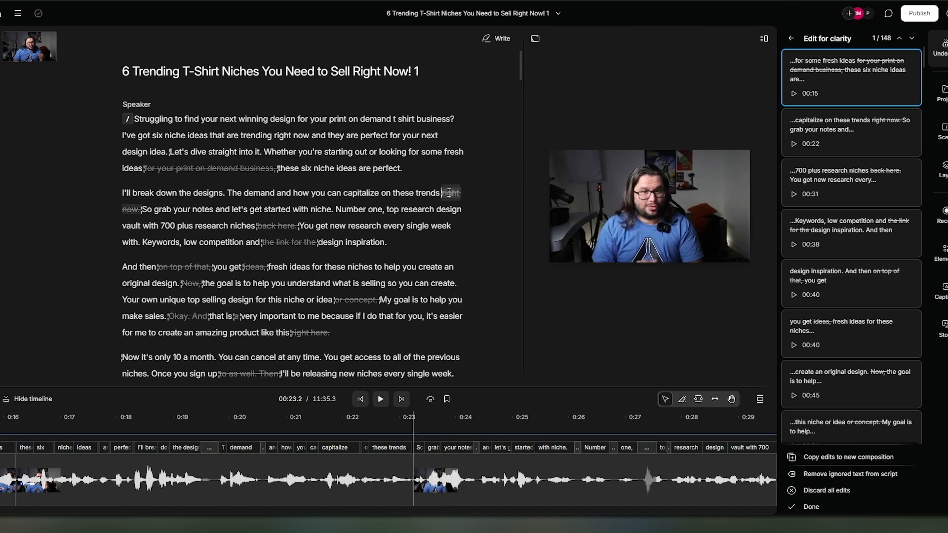
click(283, 173)
key(space)
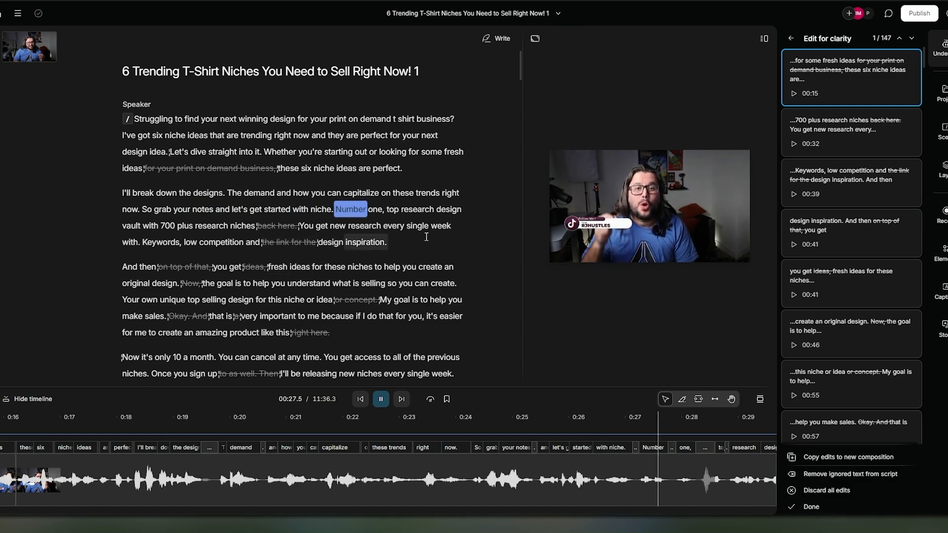
key(space)
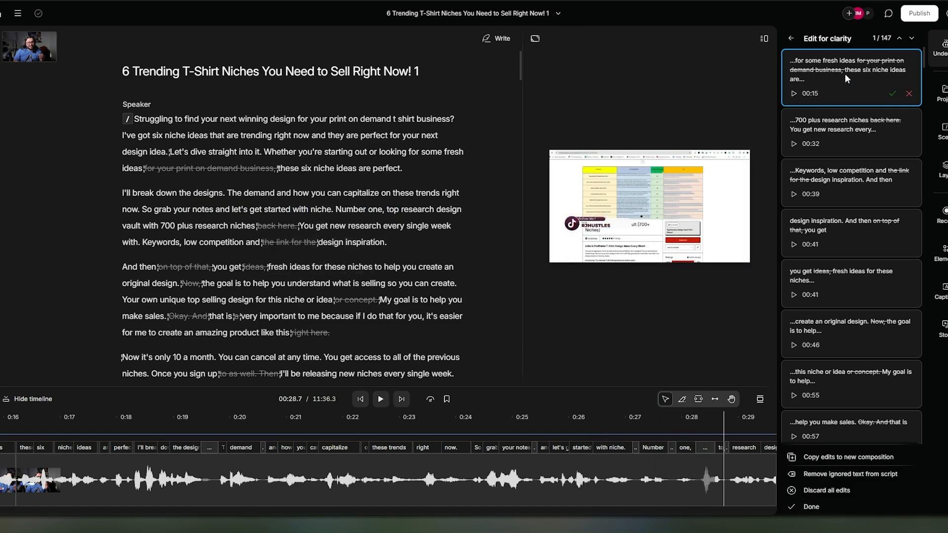
Look through the suggested clarity cuts, then accept the first seven, from "for your print on demand business," through "or concept."
scroll(845, 151, down, 15)
scroll(860, 179, down, 15)
scroll(844, 251, down, 15)
scroll(822, 253, down, 15)
drag(924, 352, 924, 54)
click(891, 94)
click(893, 88)
click(893, 87)
click(893, 88)
click(893, 88)
click(893, 88)
click(893, 88)
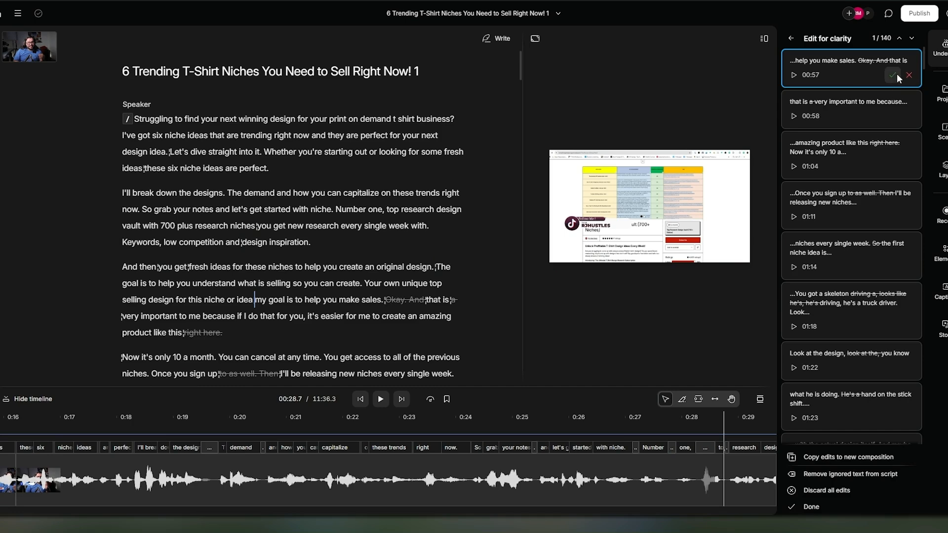
Accept the six suggested cuts from "Okay. And" through "driving a, looks like he's, he's"
click(892, 84)
click(892, 83)
click(891, 84)
click(892, 85)
click(891, 86)
click(892, 88)
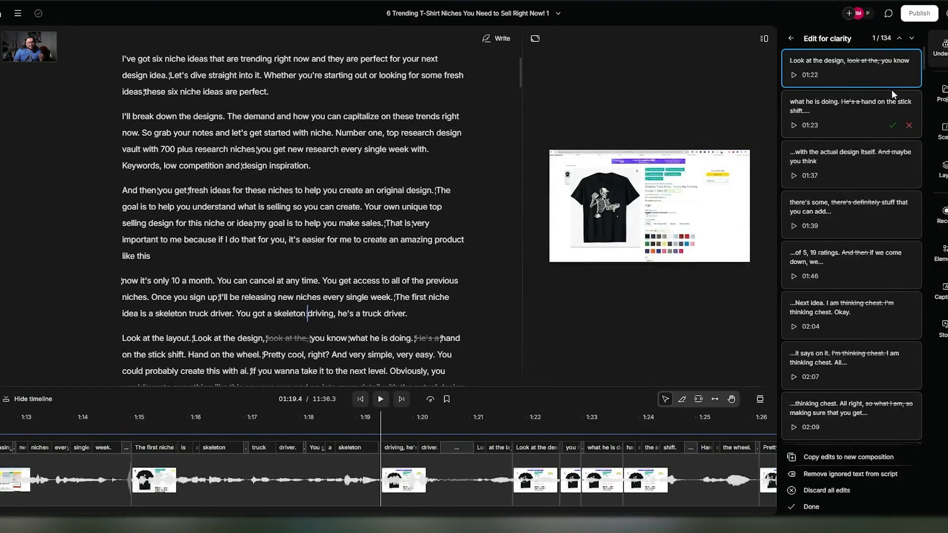
Accept the suggested cuts from "look at the," through "so what I am, so" and finish the clarity review
click(892, 88)
click(892, 84)
click(893, 81)
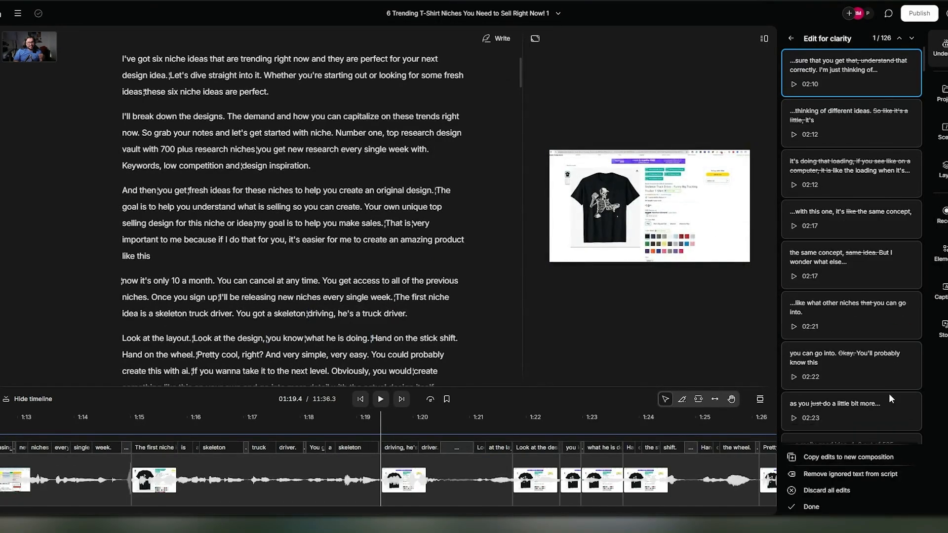
click(813, 507)
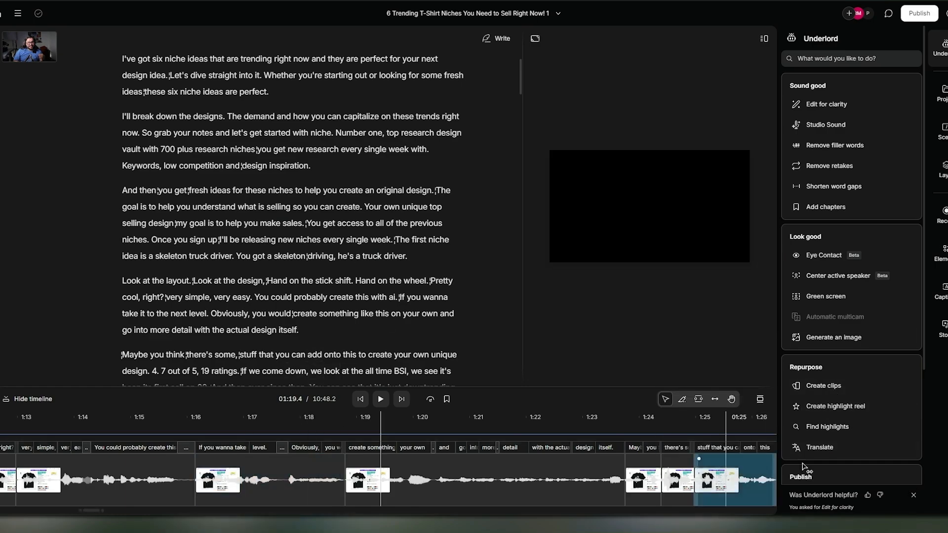
Draft title suggestions for the video without examples or custom instructions, look over the whole list, and leave the title tool
scroll(208, 215, down, 20)
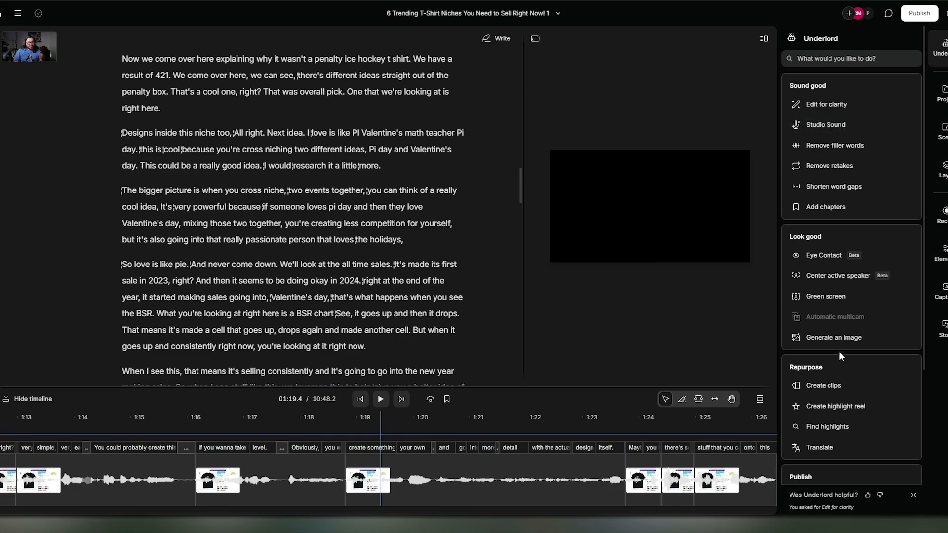
scroll(858, 188, down, 2)
scroll(850, 189, down, 2)
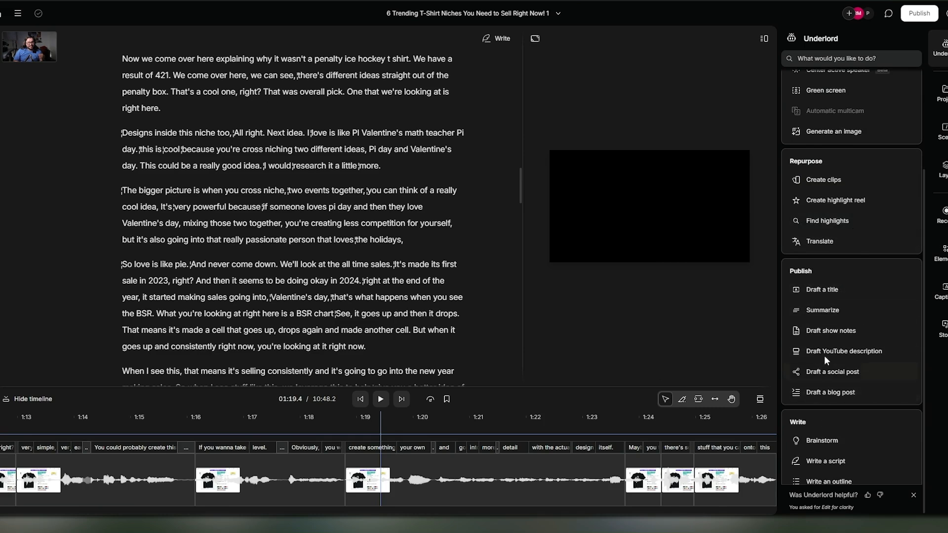
click(813, 286)
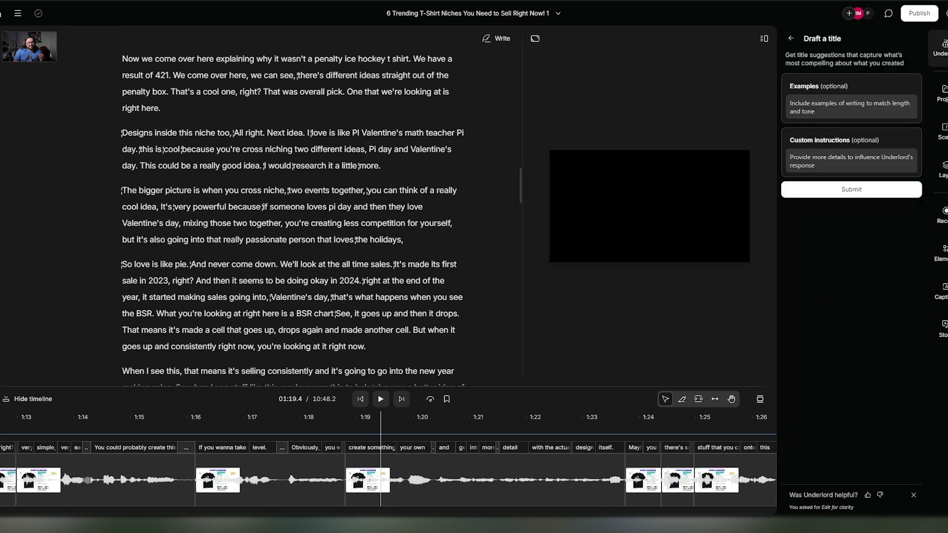
click(828, 198)
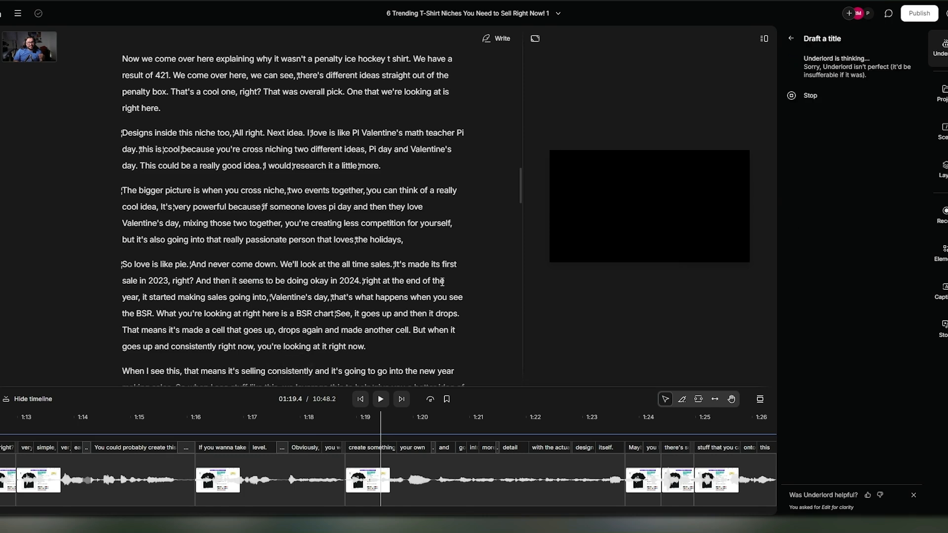
drag(865, 194, 804, 73)
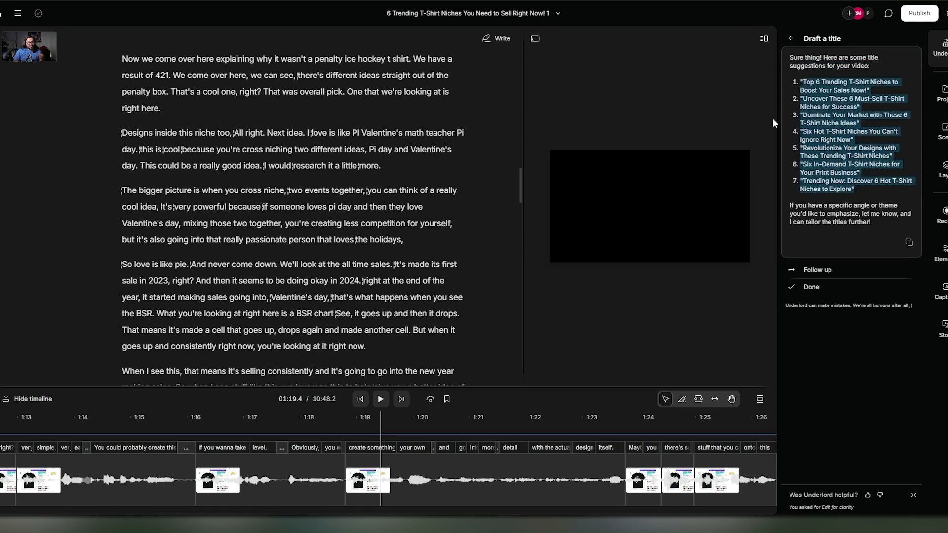
click(790, 40)
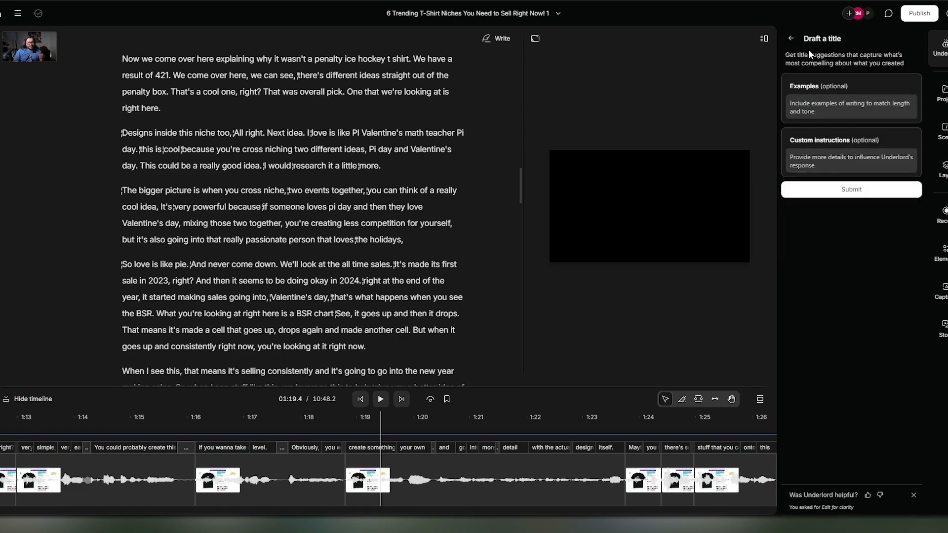
click(790, 38)
Draft a YouTube description for the video without examples or custom instructions
scroll(840, 297, down, 5)
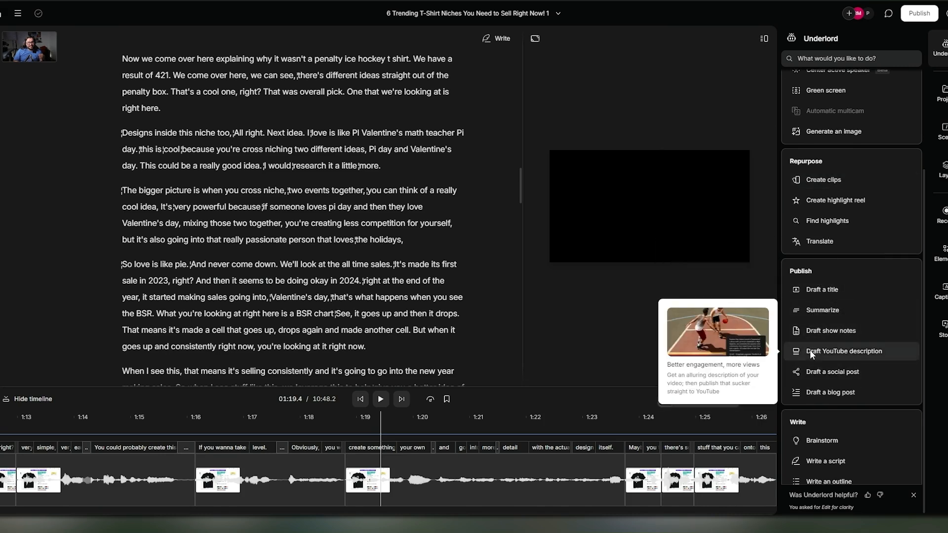
click(850, 353)
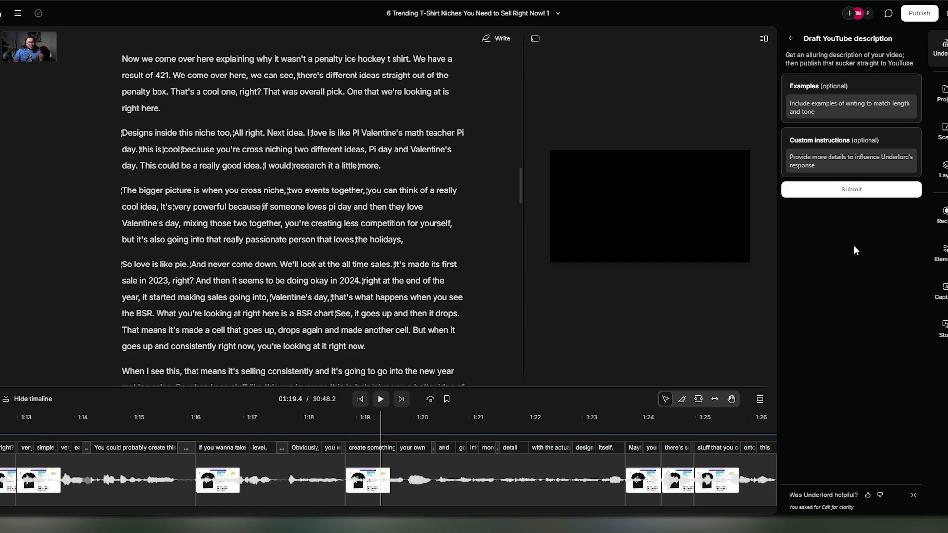
click(841, 194)
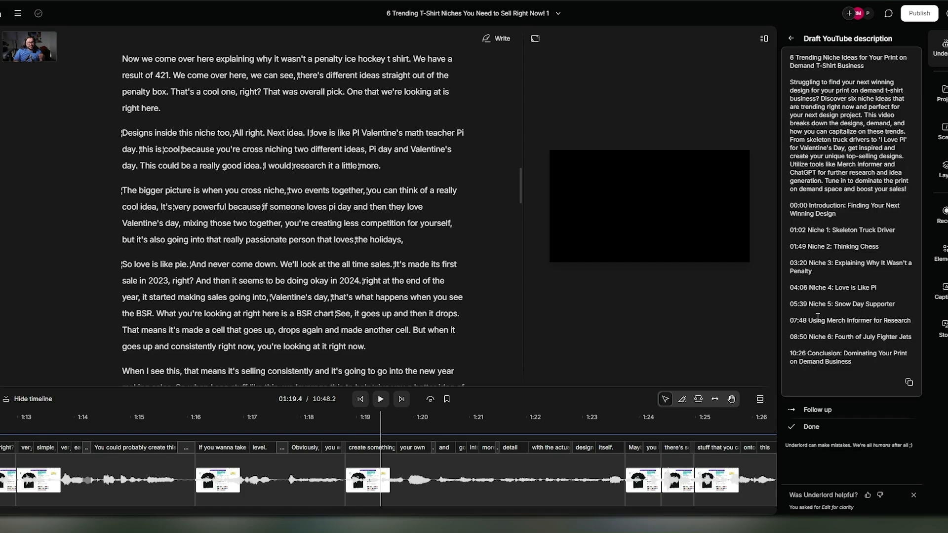
Examine the drafted YouTube description's heading, summary paragraph and timestamped chapter list
drag(870, 367, 781, 211)
drag(908, 192, 795, 84)
triple_click(811, 60)
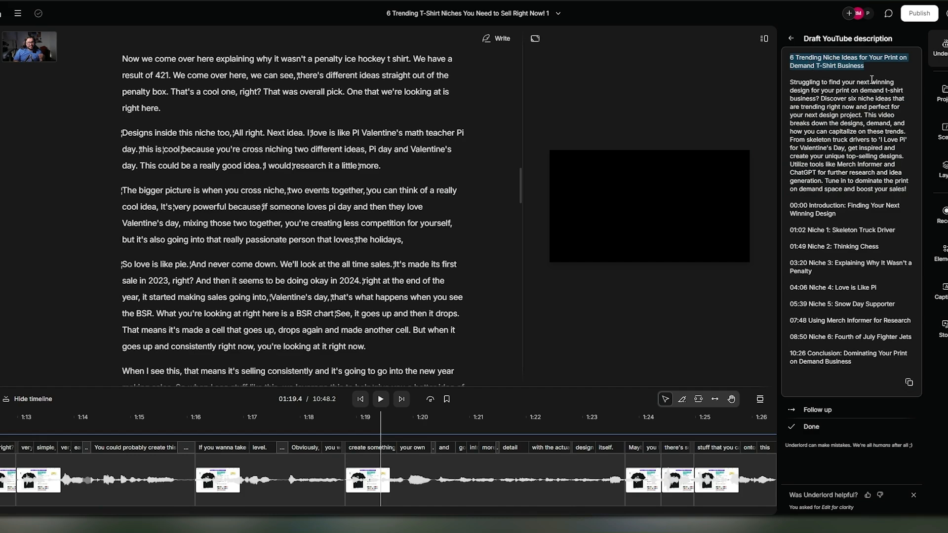
scroll(251, 88, up, 20)
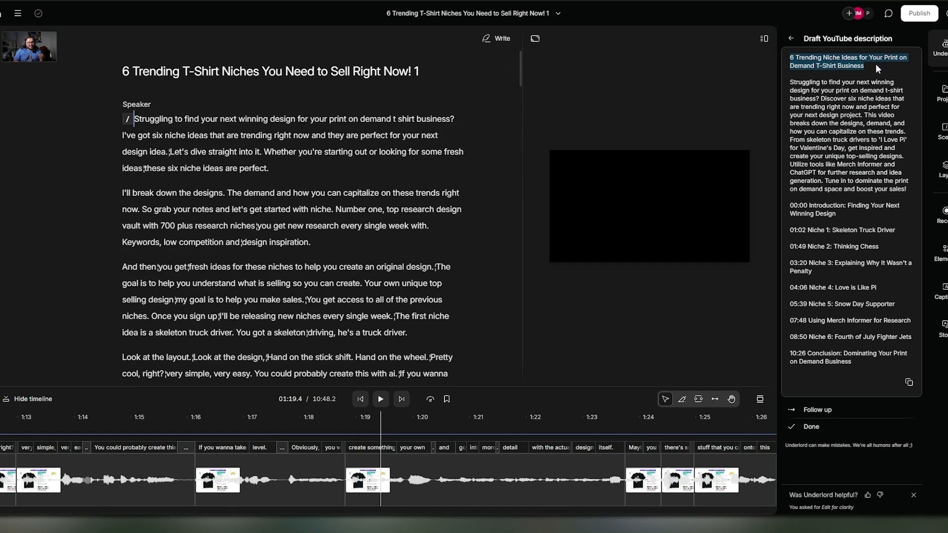
drag(817, 311, 802, 81)
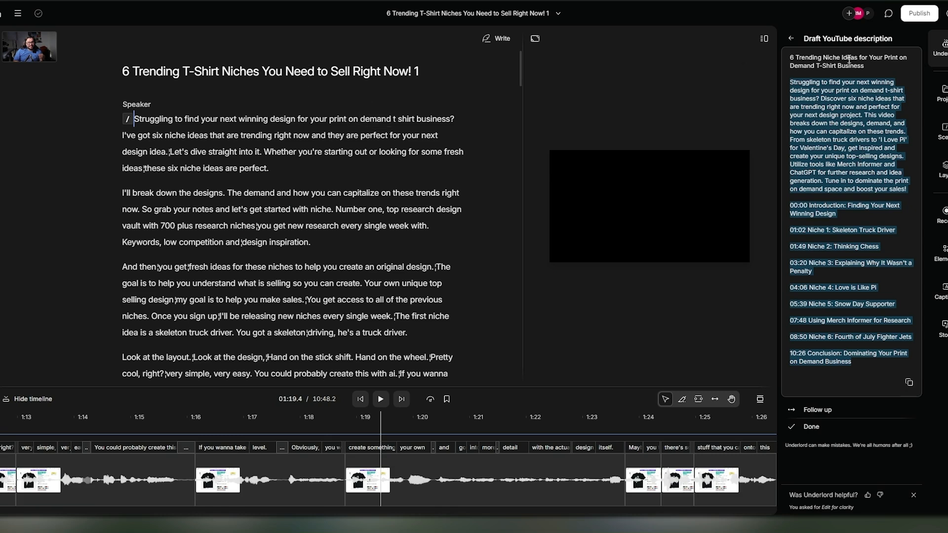
click(843, 59)
drag(854, 363, 799, 204)
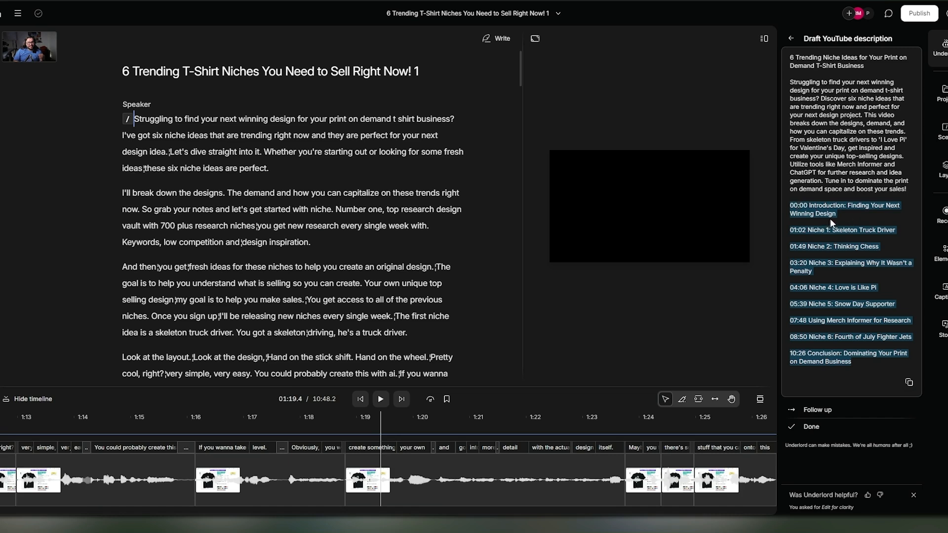
click(874, 285)
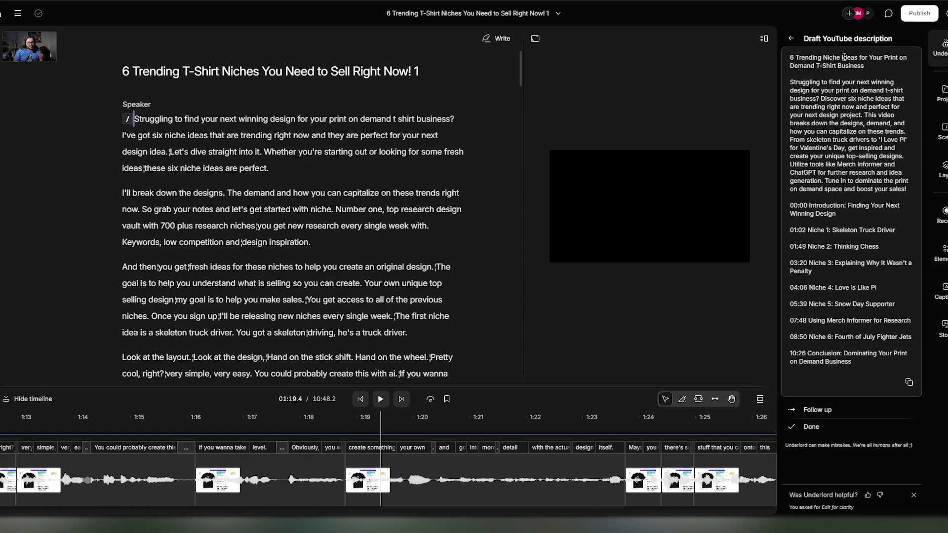
Draft three Twitter-style social posts promoting the video and highlight the first suggestion
click(792, 38)
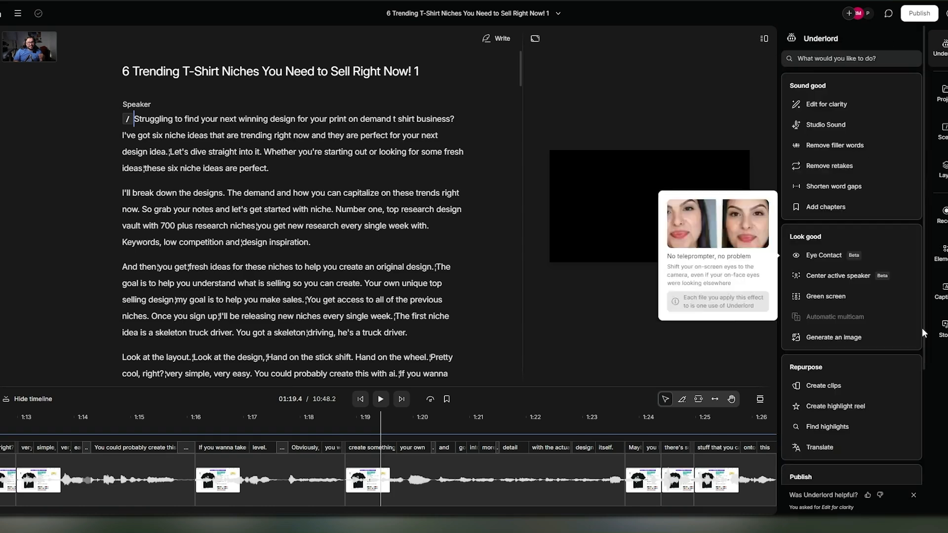
scroll(867, 388, down, 4)
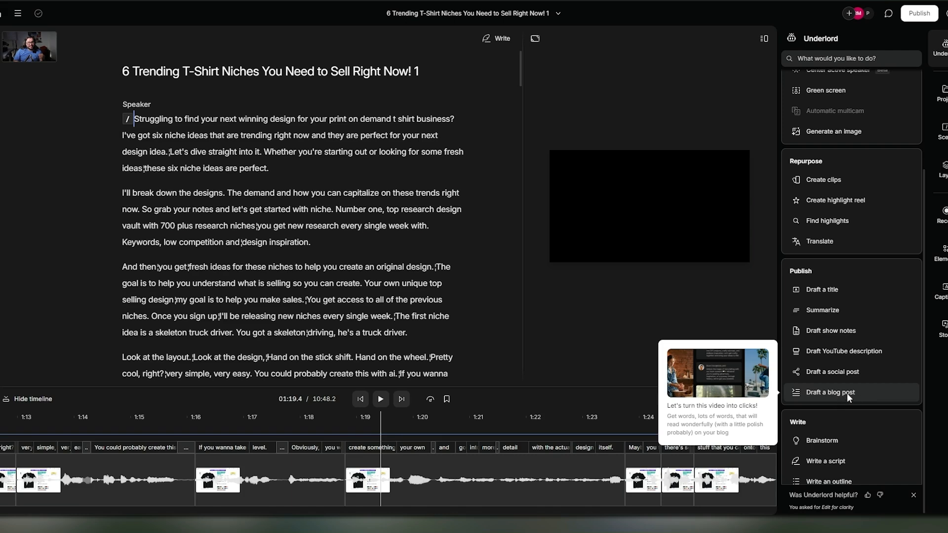
click(826, 374)
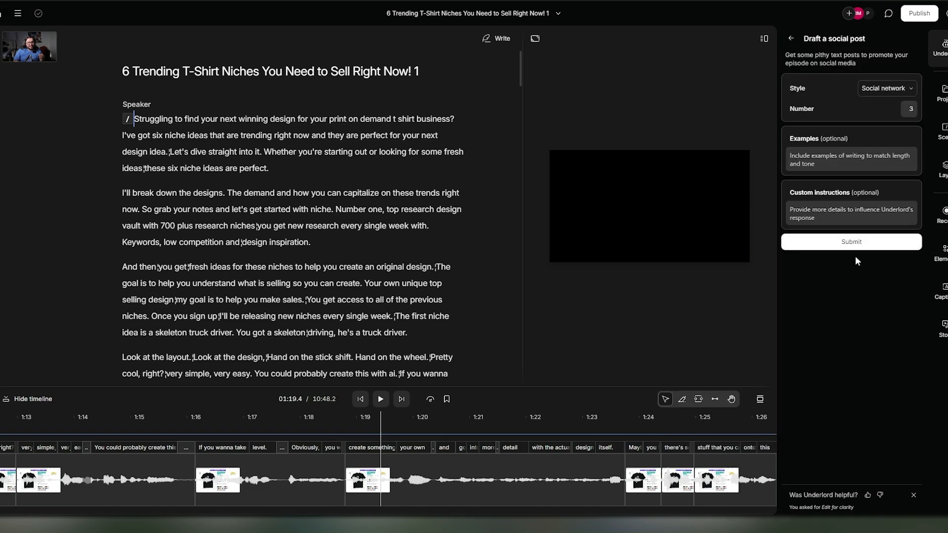
click(900, 88)
click(895, 96)
click(846, 242)
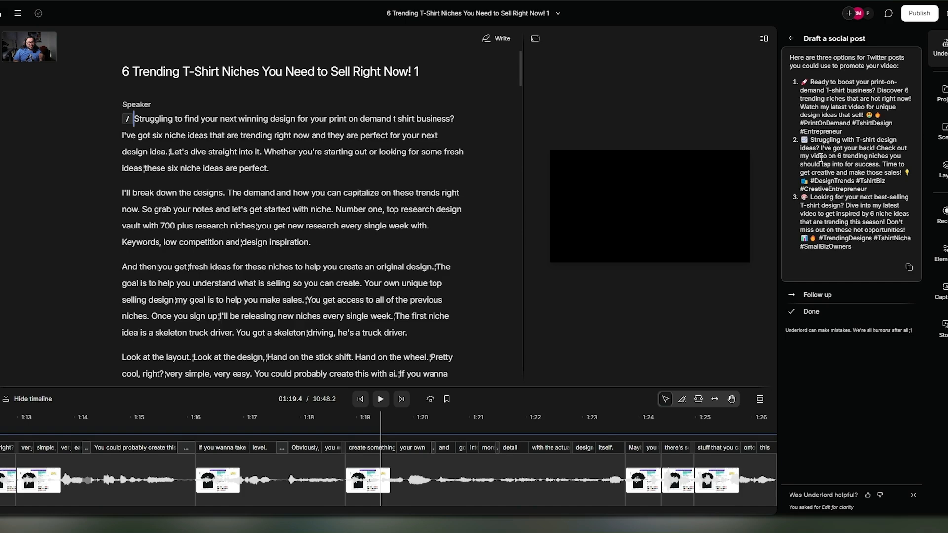
triple_click(851, 94)
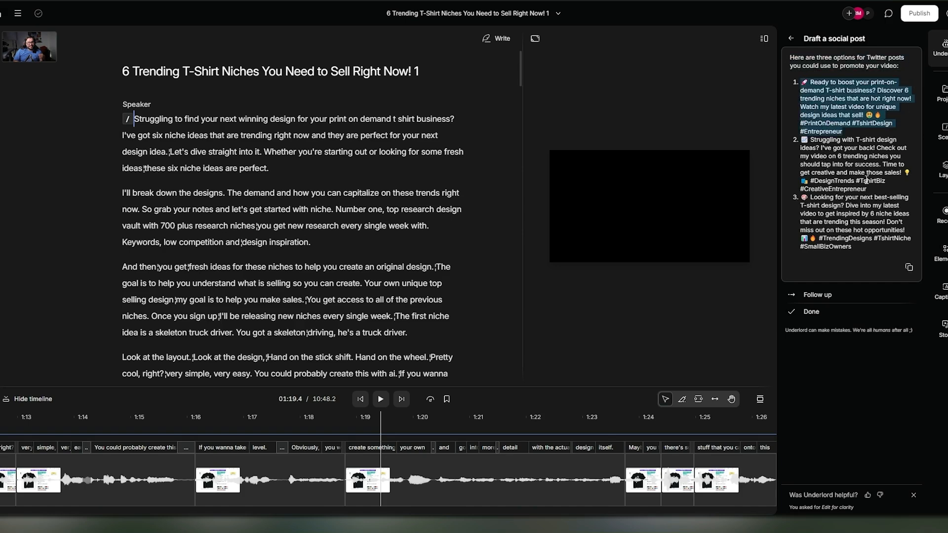
Highlight the second and third drafted Twitter posts to look them over, and leave the social post tool
triple_click(812, 138)
click(870, 174)
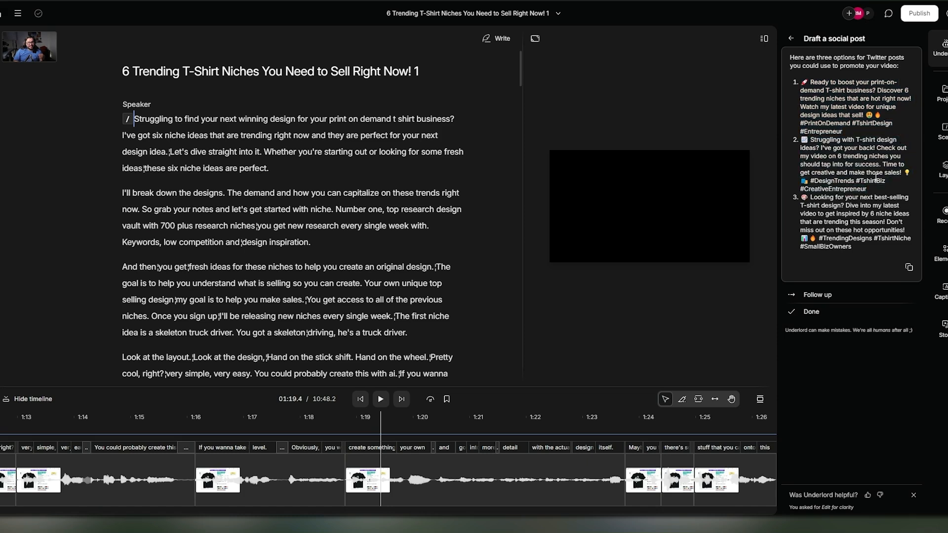
triple_click(847, 242)
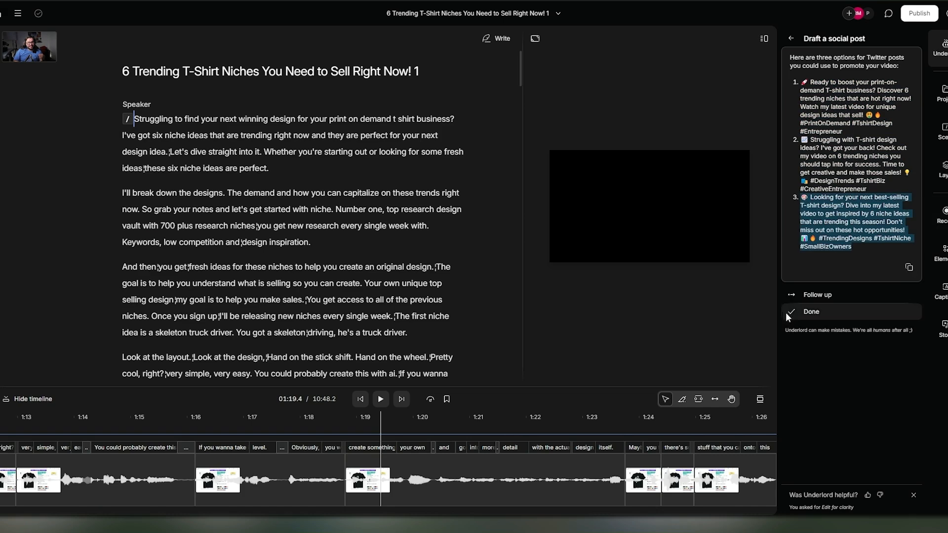
click(790, 40)
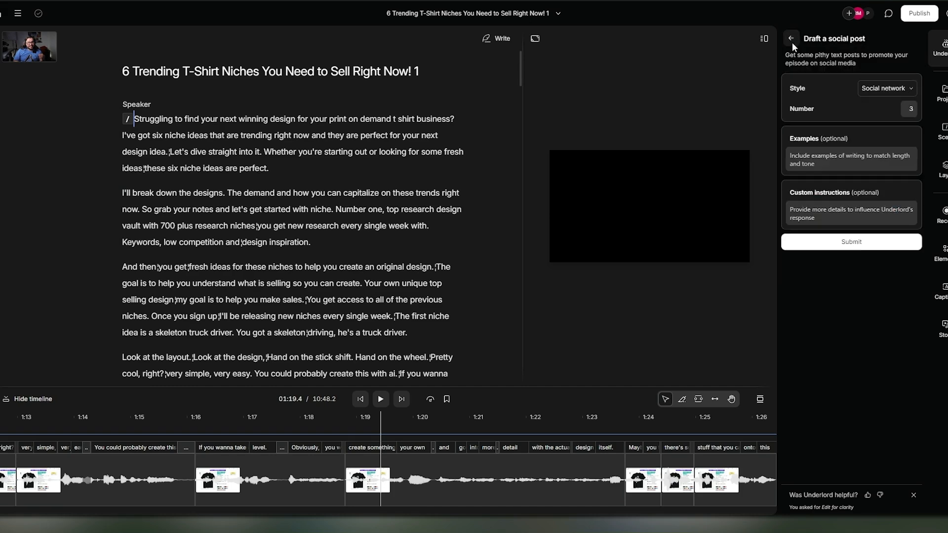
click(791, 40)
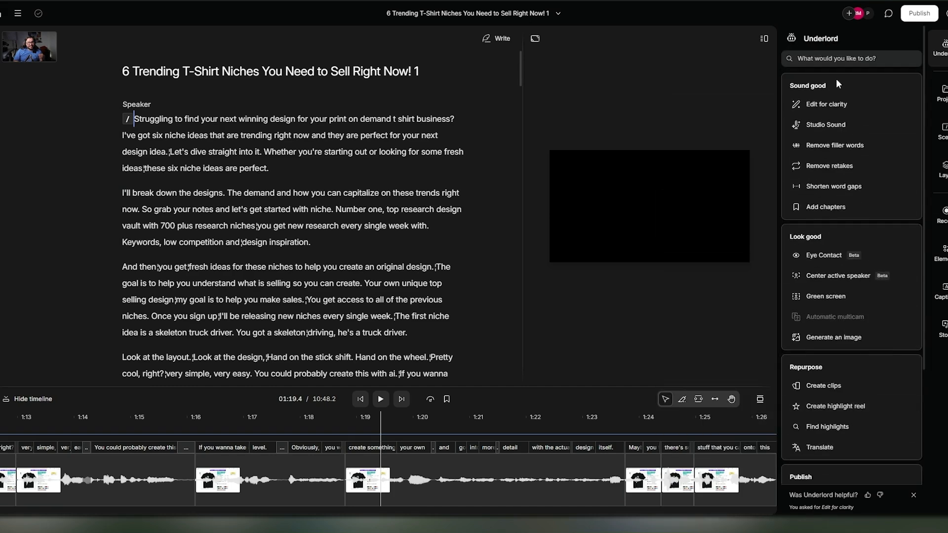
Open the clip creation tool, select the Single Word layout, and look through the gallery of further layouts without choosing one
scroll(792, 368, down, 2)
scroll(792, 368, down, 1)
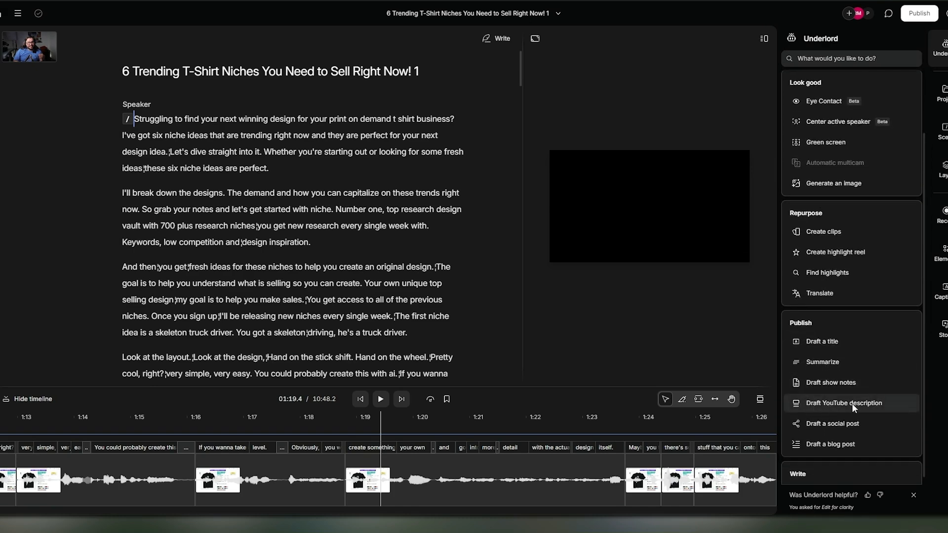
mouse_move(885, 407)
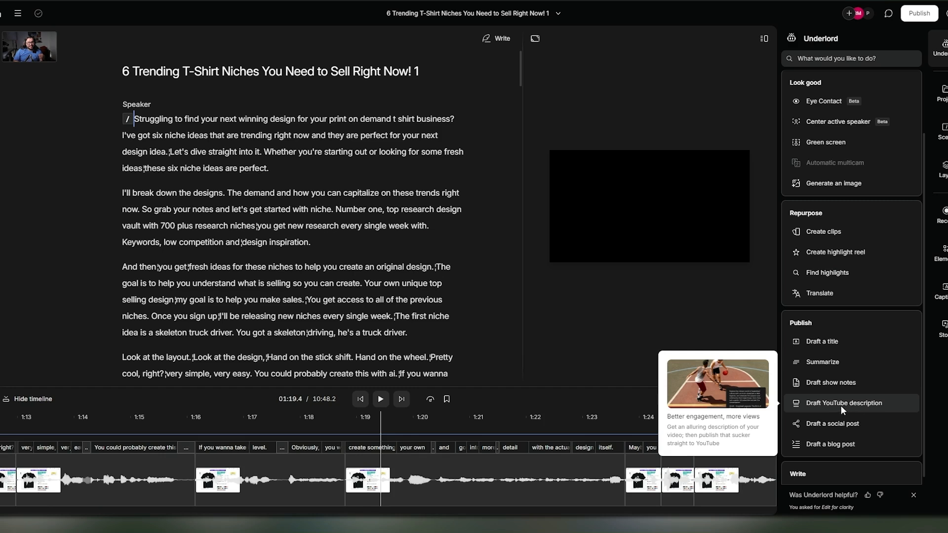
click(821, 233)
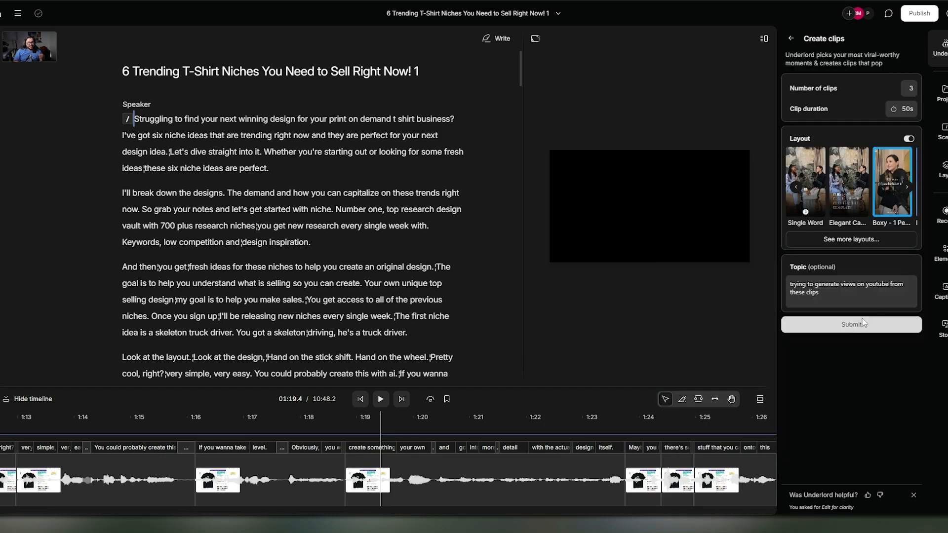
click(821, 203)
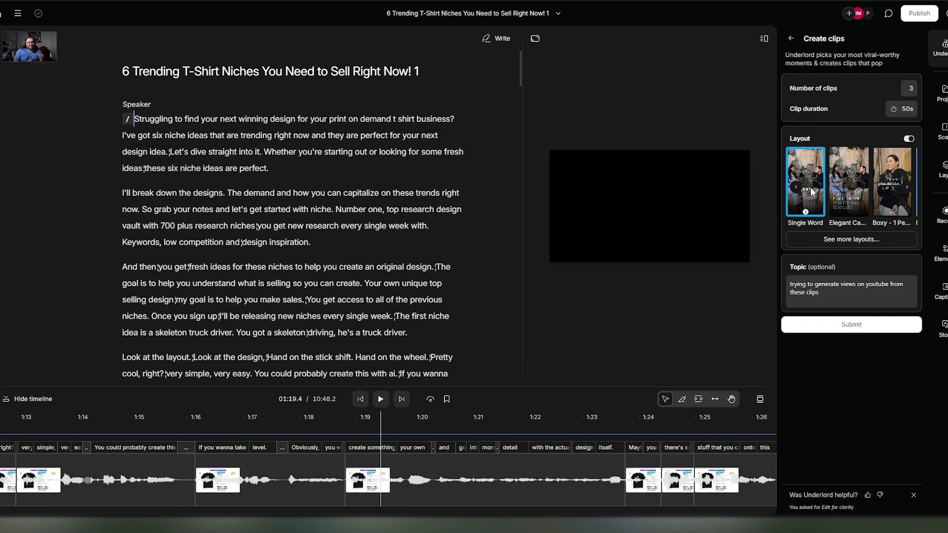
click(848, 240)
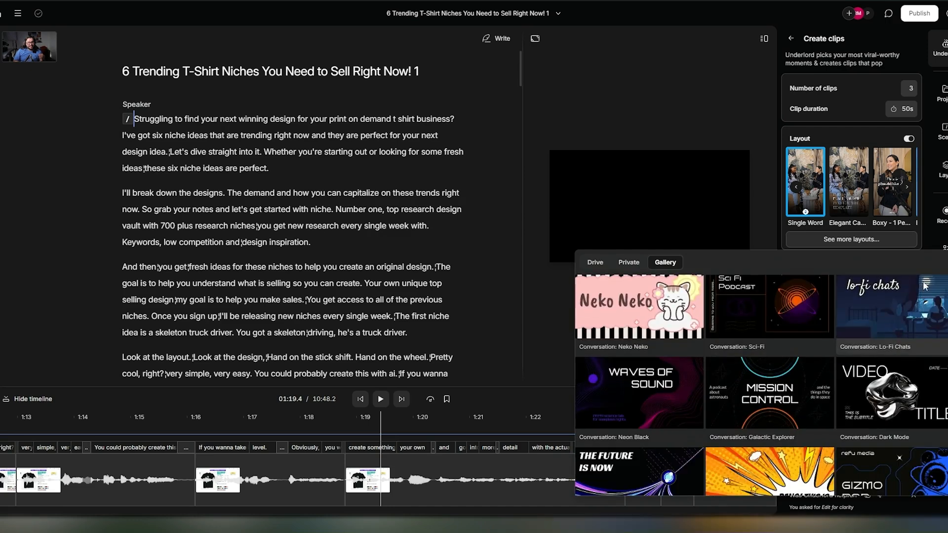
key(Escape)
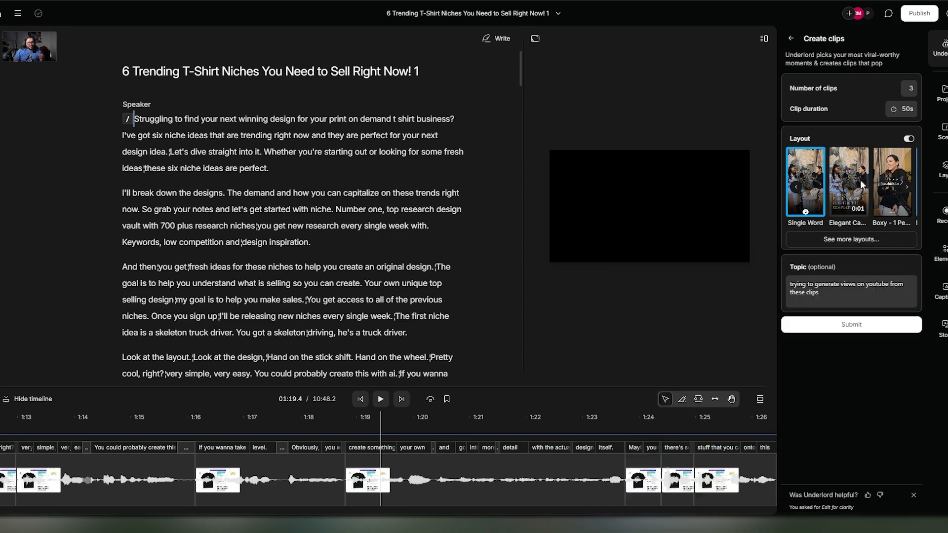
Choose the Boxy layout and generate three 50-second clips with the topic "trying to generate views on youtube from these clips"
click(892, 182)
click(855, 325)
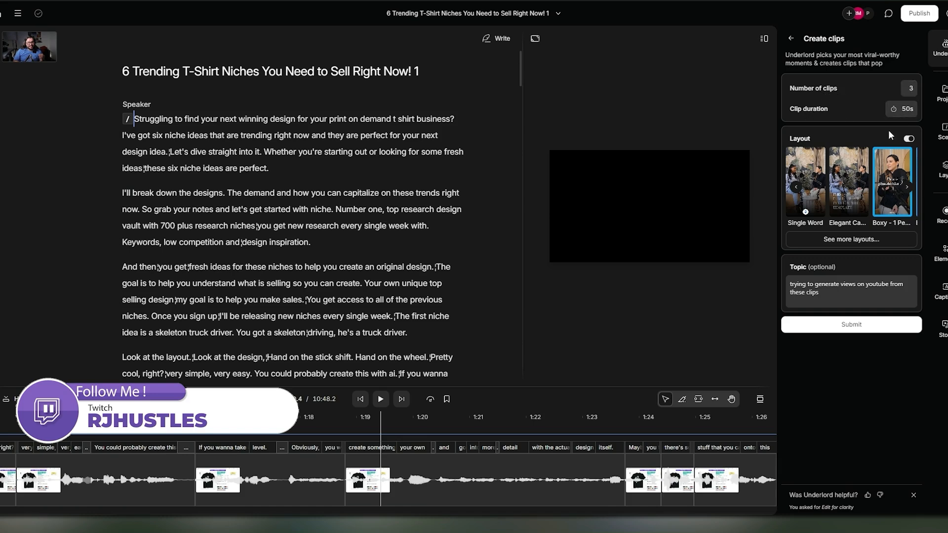
click(852, 328)
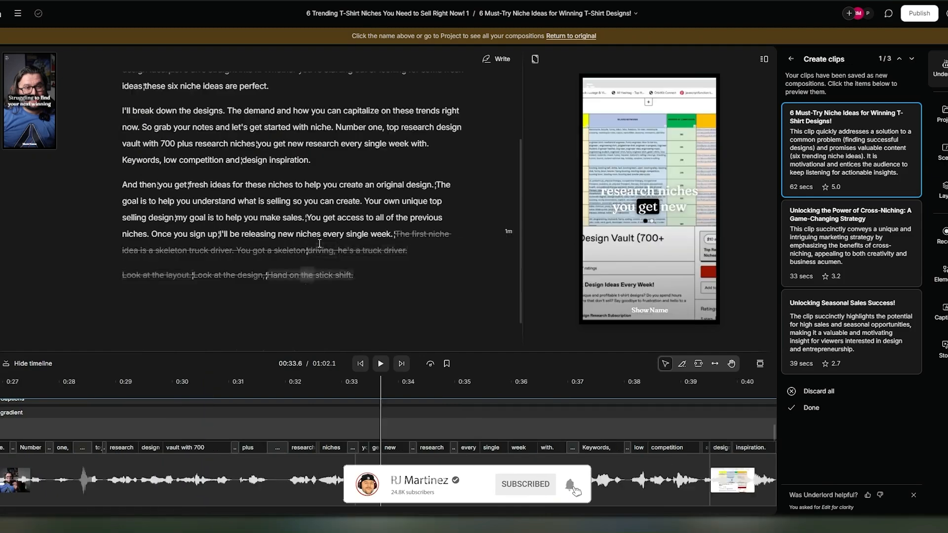
Preview the generated cross-niching clip with a short playback and open the "Unlocking Seasonal Sales Success!" clip
click(864, 223)
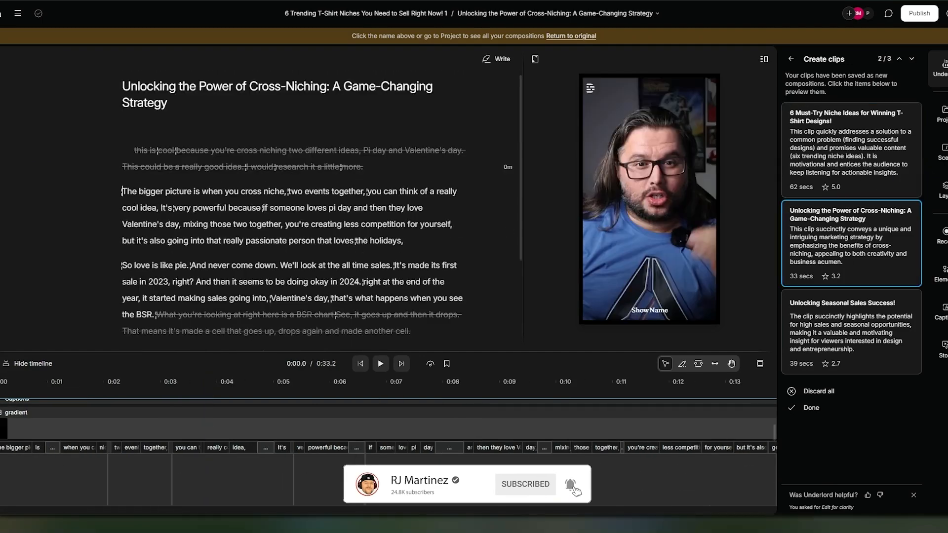
click(380, 364)
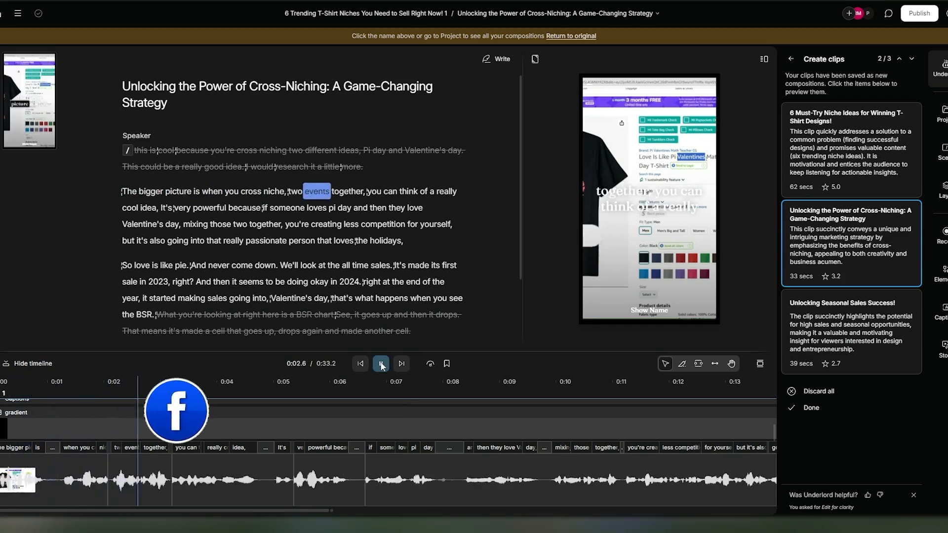
click(381, 366)
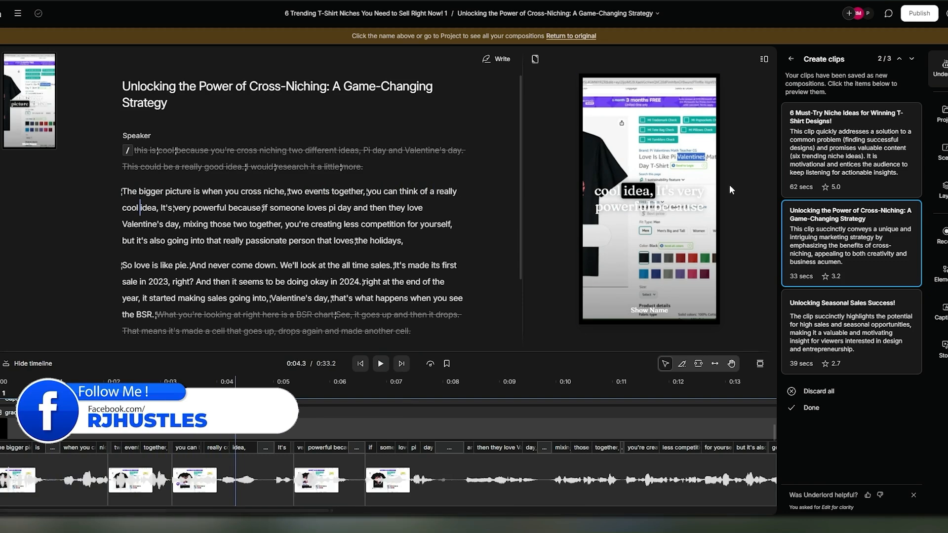
click(662, 129)
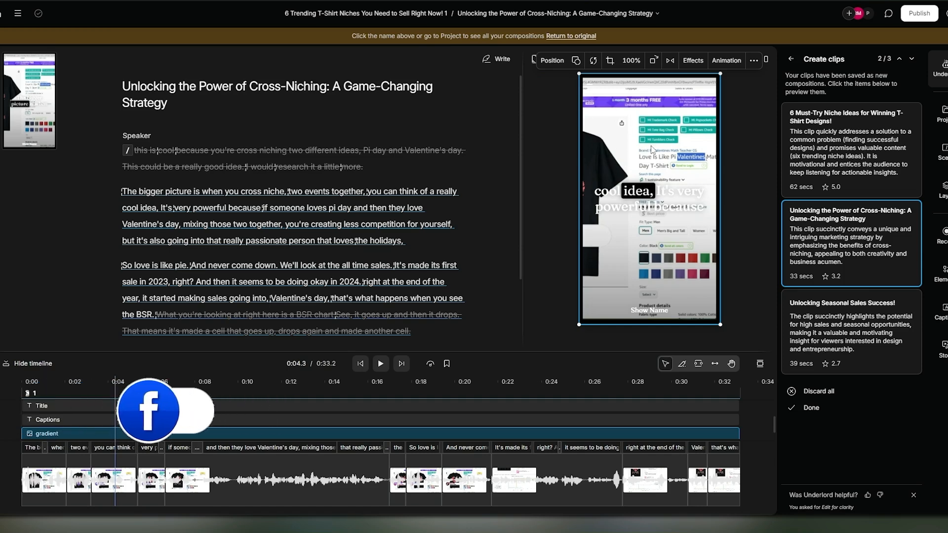
click(870, 323)
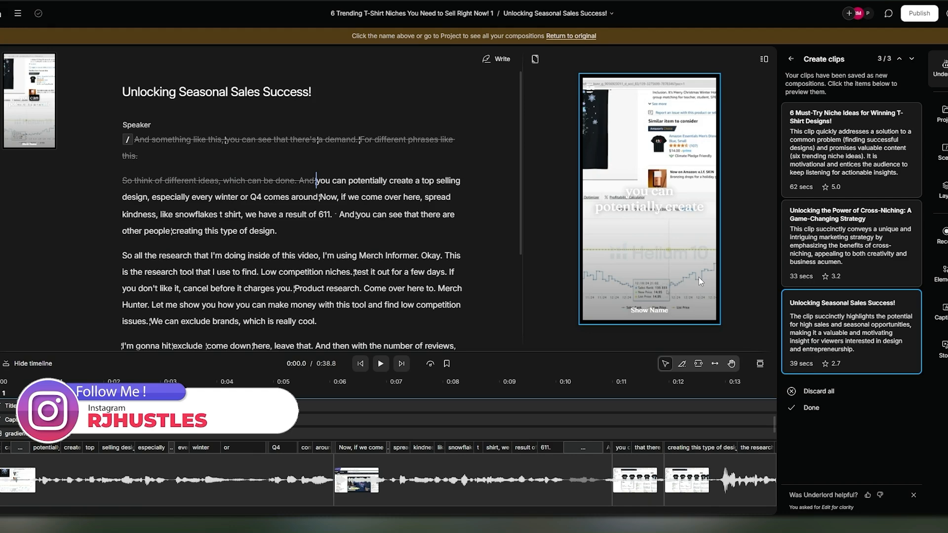
Switch back to the original full-length composition and leave the clip tool, ending at the start of the transcript
click(376, 14)
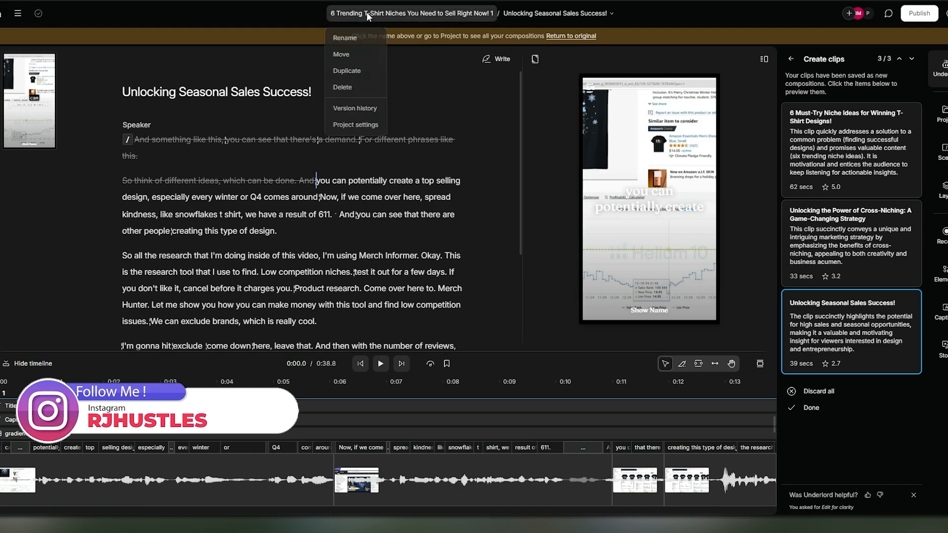
click(466, 15)
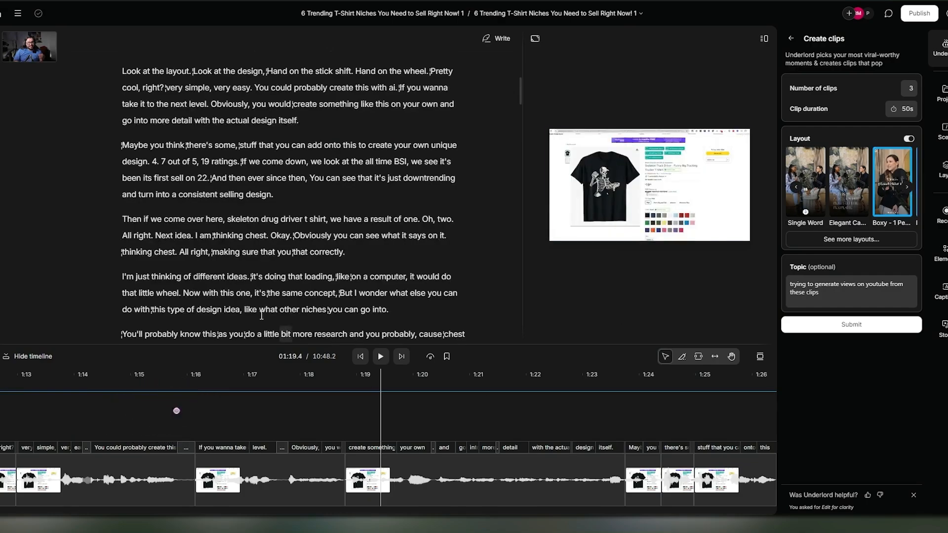
scroll(262, 317, up, 5)
scroll(396, 128, down, 13)
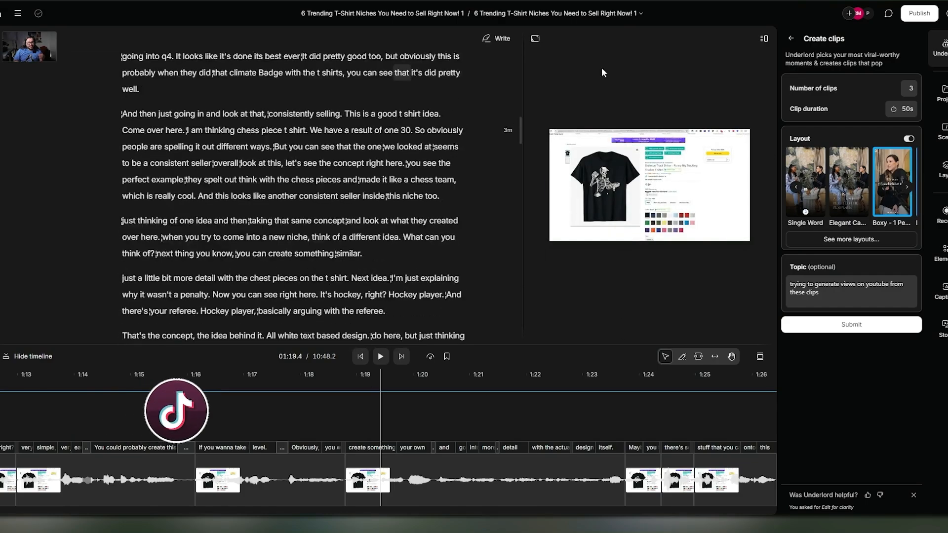
scroll(516, 120, down, 3)
click(791, 38)
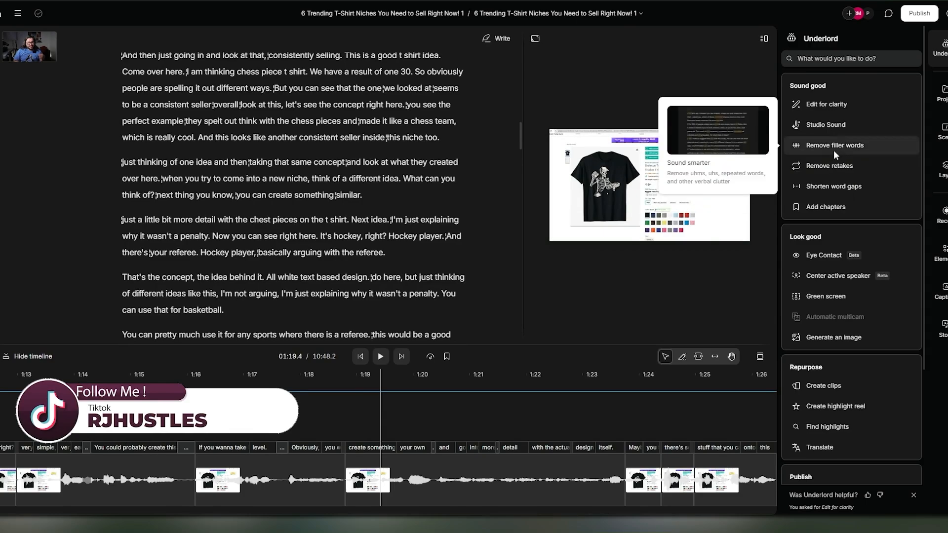
scroll(363, 256, up, 10)
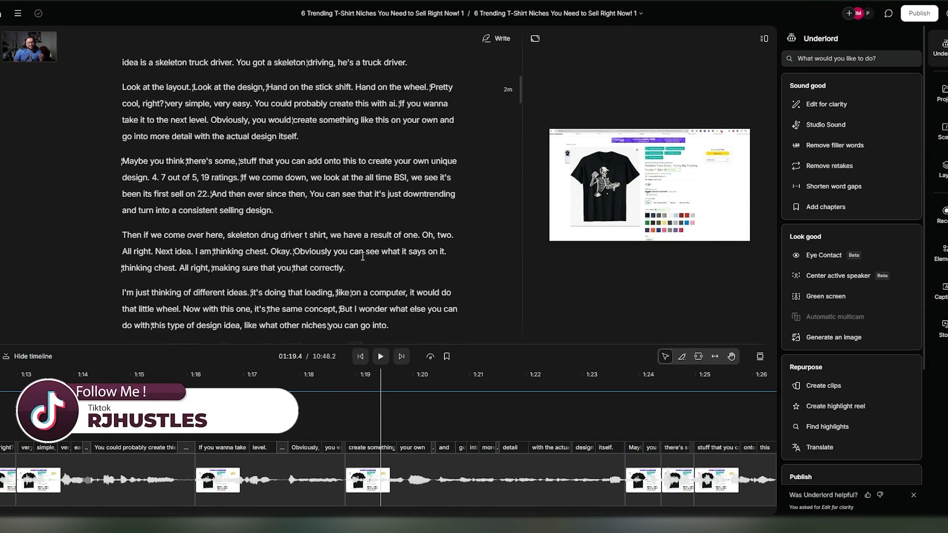
scroll(362, 256, up, 6)
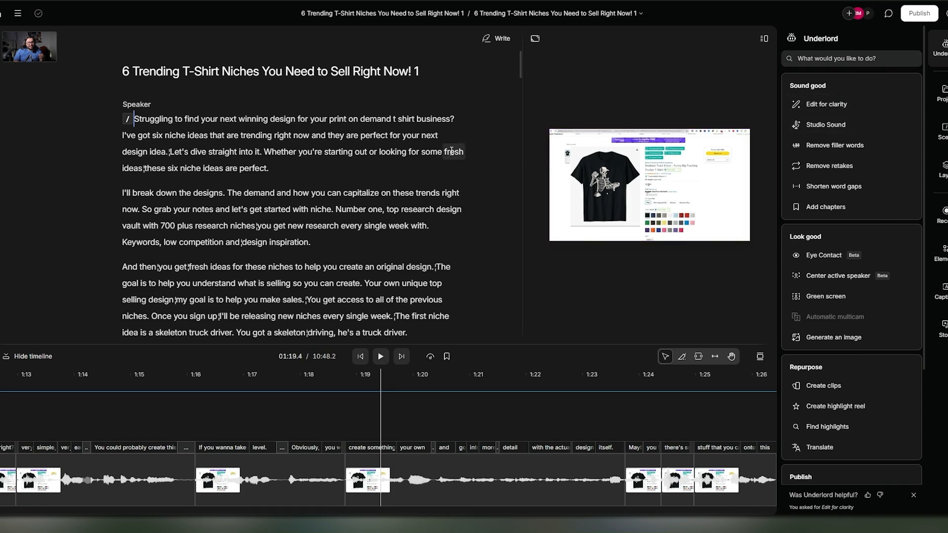
scroll(880, 246, down, 2)
scroll(879, 244, down, 2)
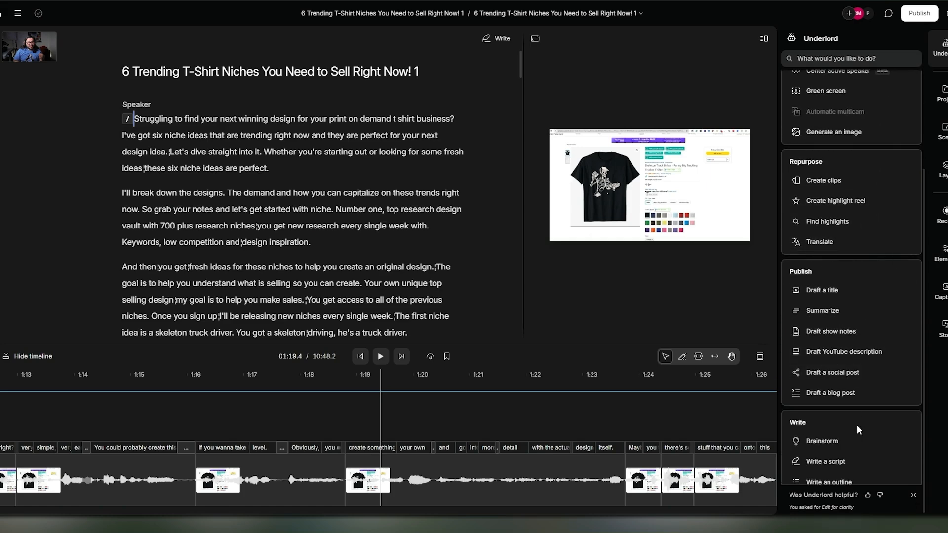
scroll(813, 322, up, 4)
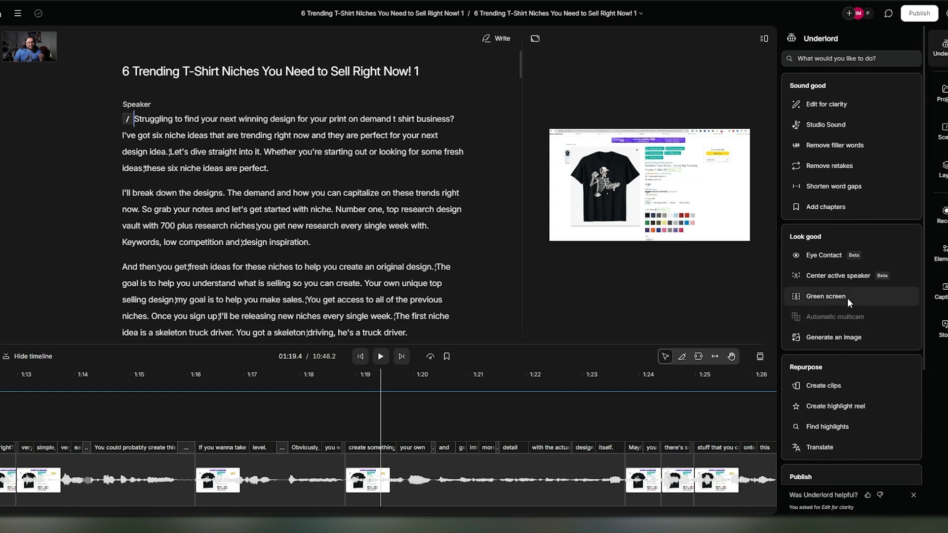